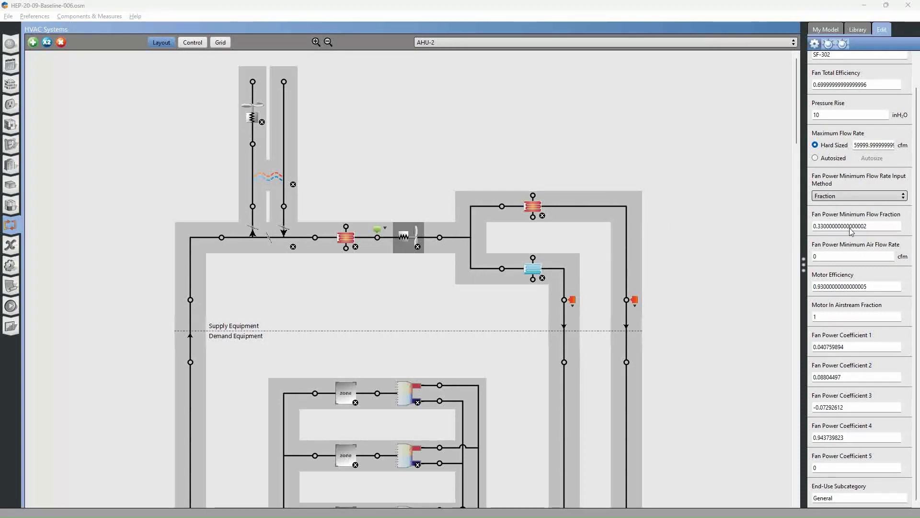
Step: Scroll SF-302's Edit panel to its five fan power coefficients and inspect Fan Power Coefficient 5
scroll(852, 232, up, 1)
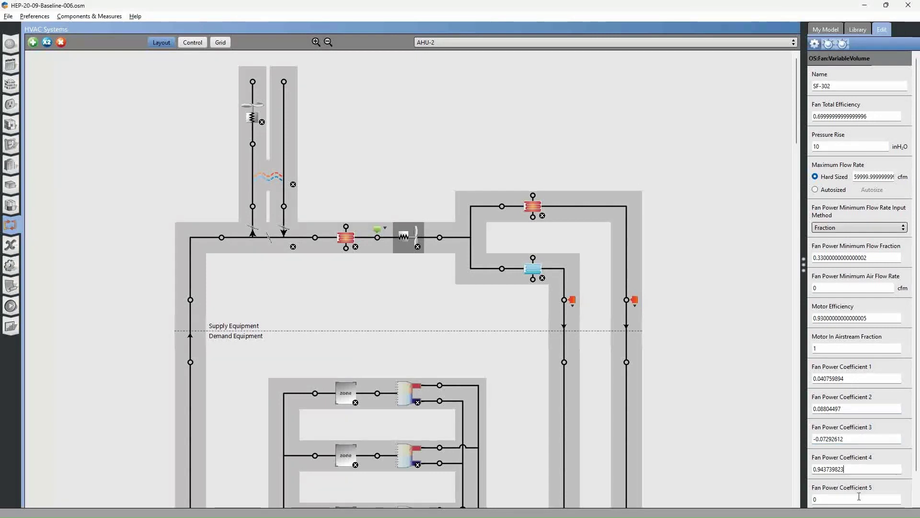
click(858, 469)
key(Tab)
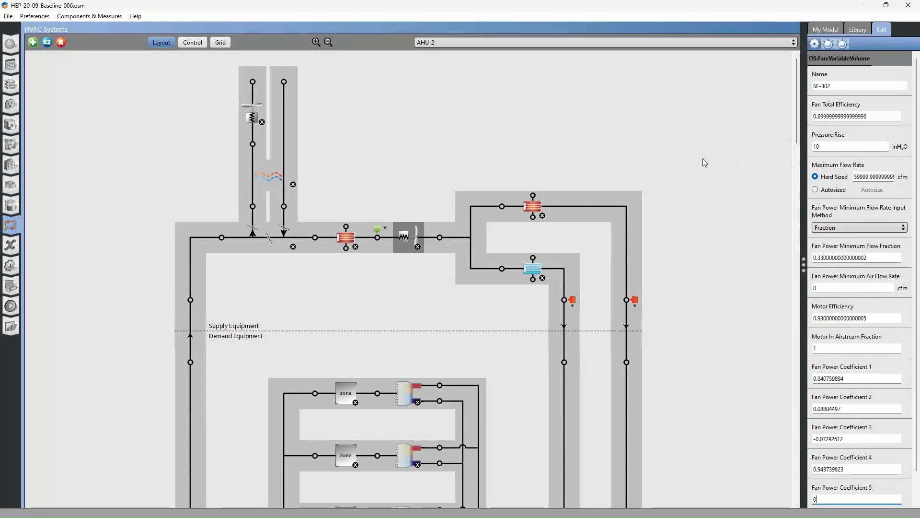
key(alt+Tab)
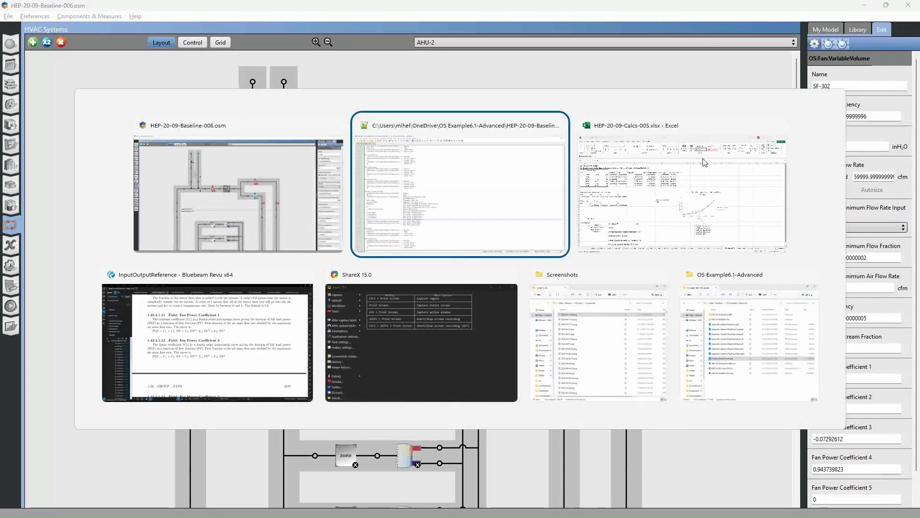
Step: Browse the E-Series Plenum Fans catalogue in Revu, briefly glancing back at OpenStudio
key(alt+Tab)
key(alt+Tab)
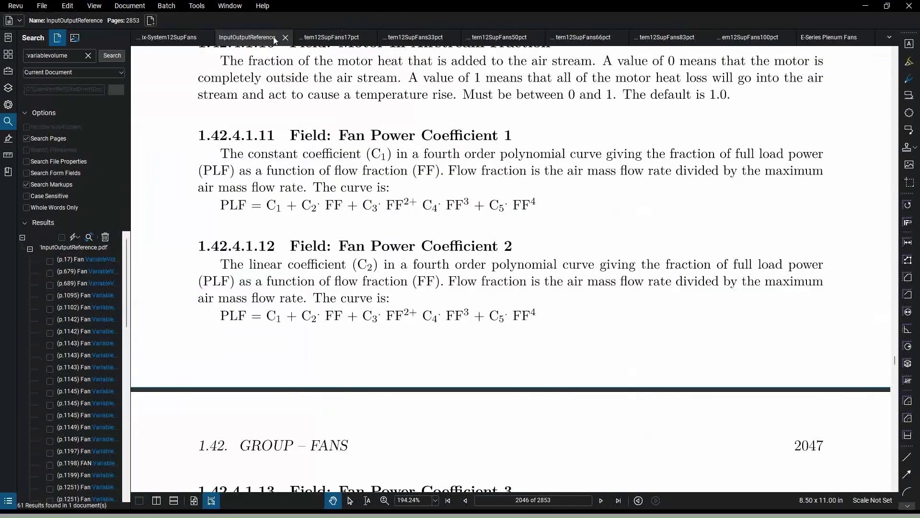
click(818, 40)
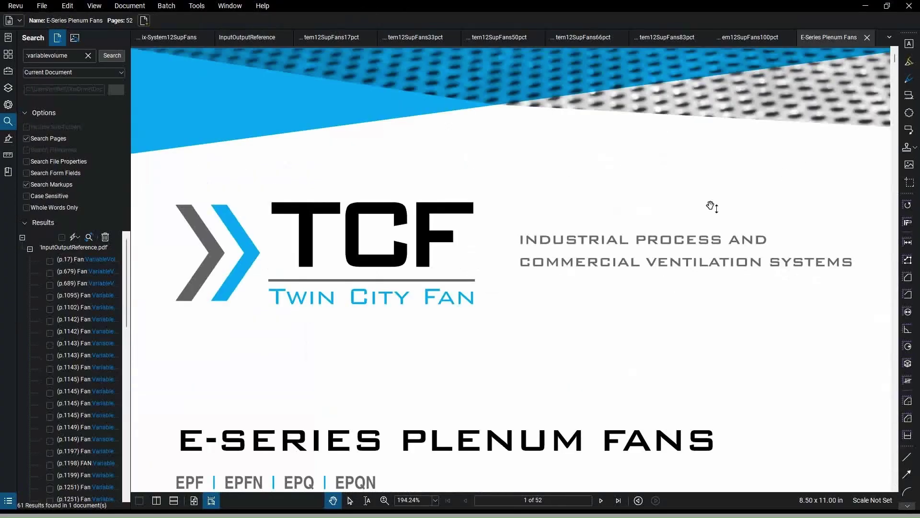
scroll(703, 255, down, 5)
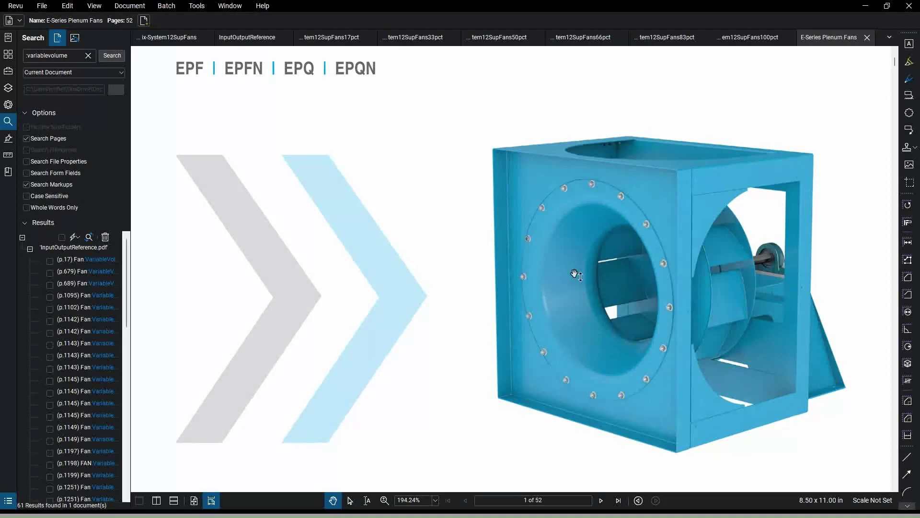
key(alt+Tab)
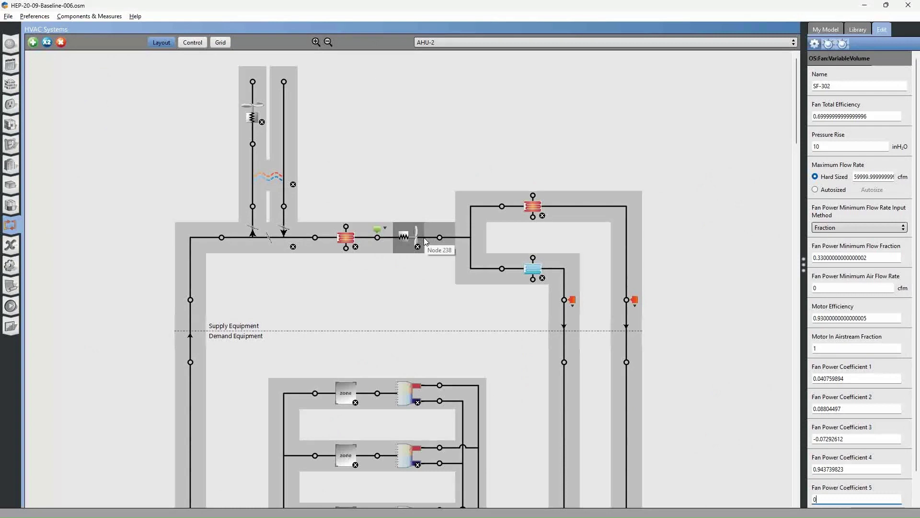
key(alt+Tab)
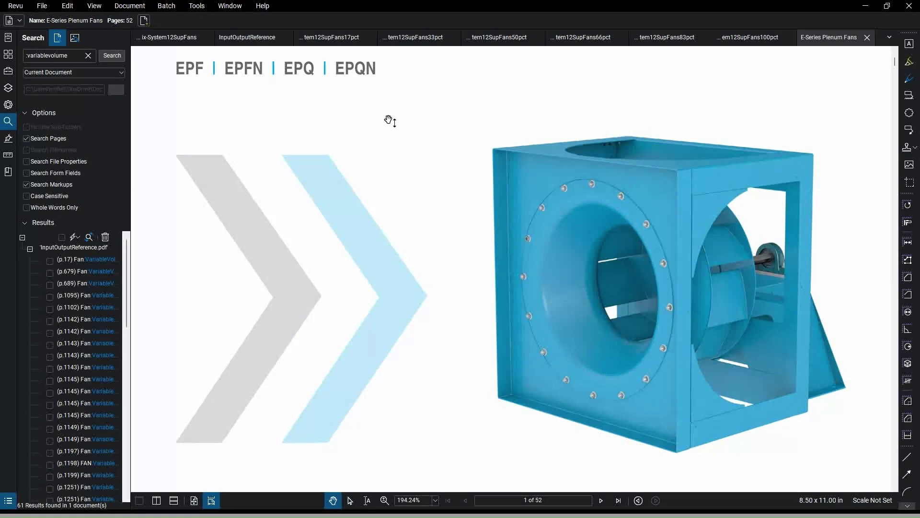
Step: Page through the System12SupFans appendix and the 17%, 33% and 50% PLR datasheets, then bring up Excel
click(178, 40)
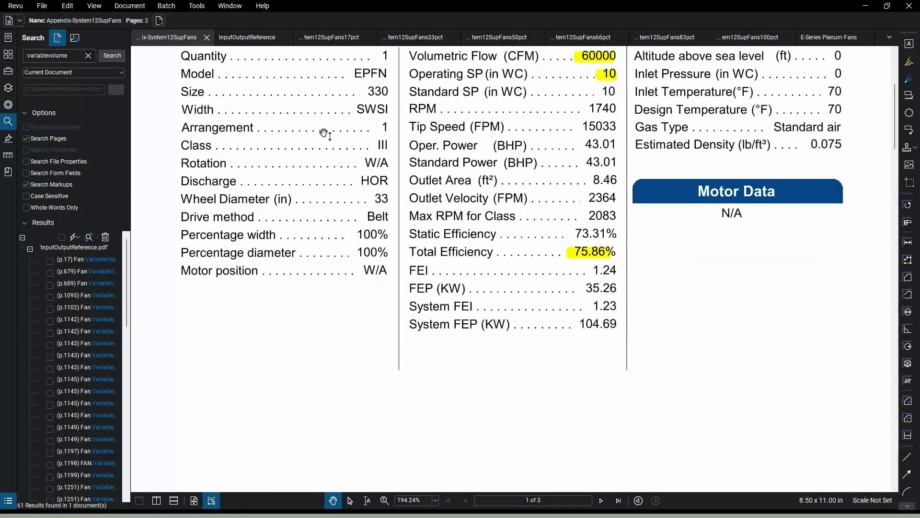
scroll(429, 192, up, 3)
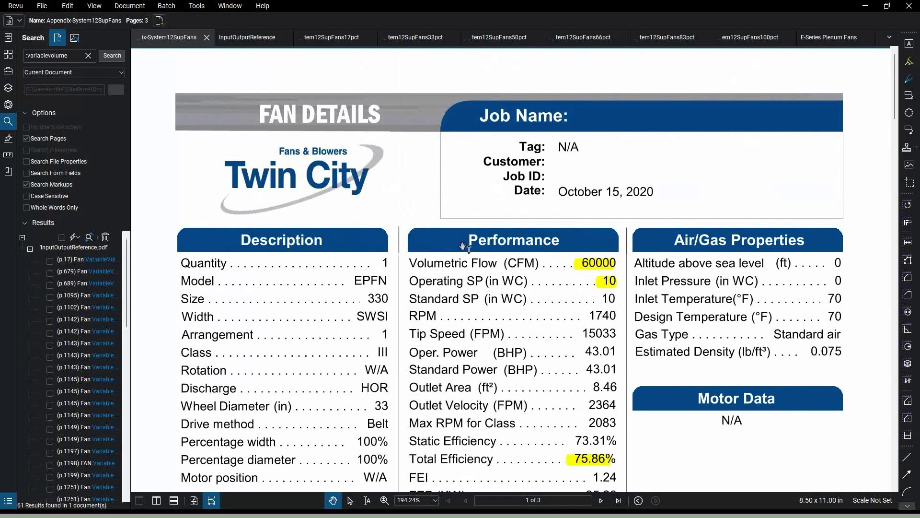
click(345, 38)
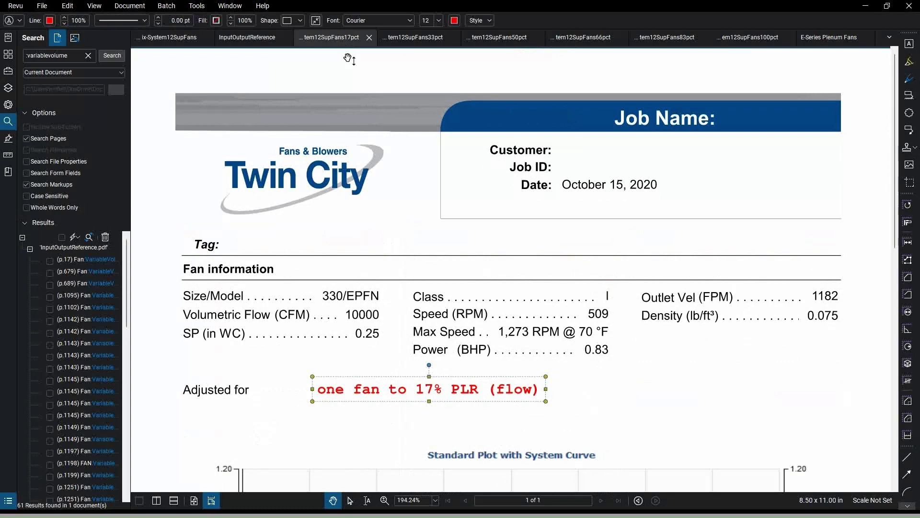
scroll(674, 270, down, 5)
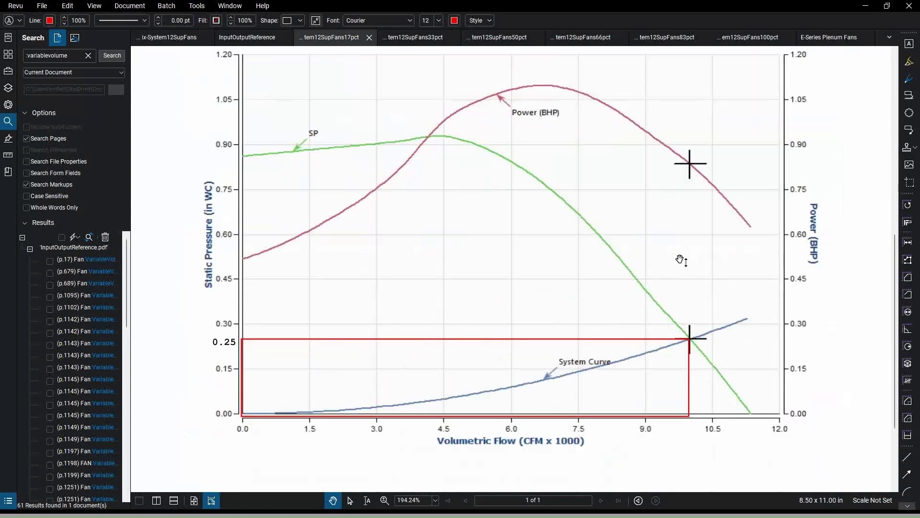
scroll(687, 260, up, 5)
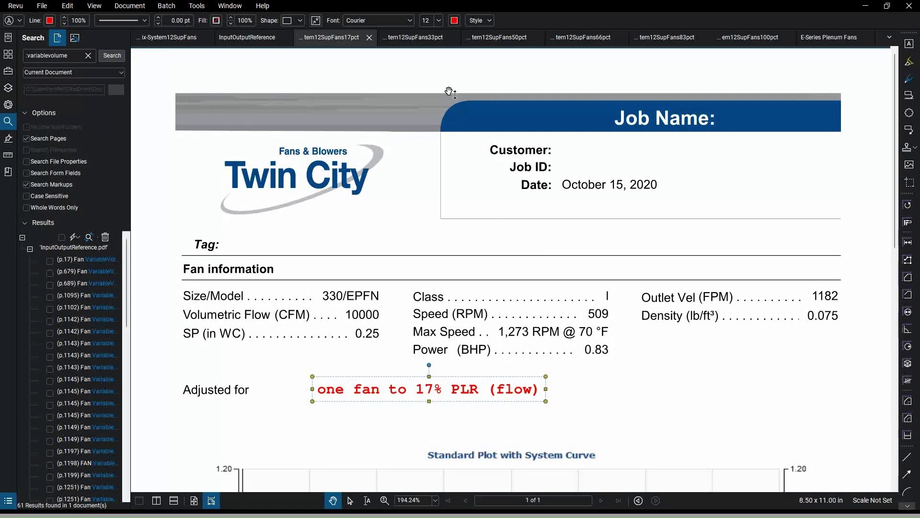
click(416, 37)
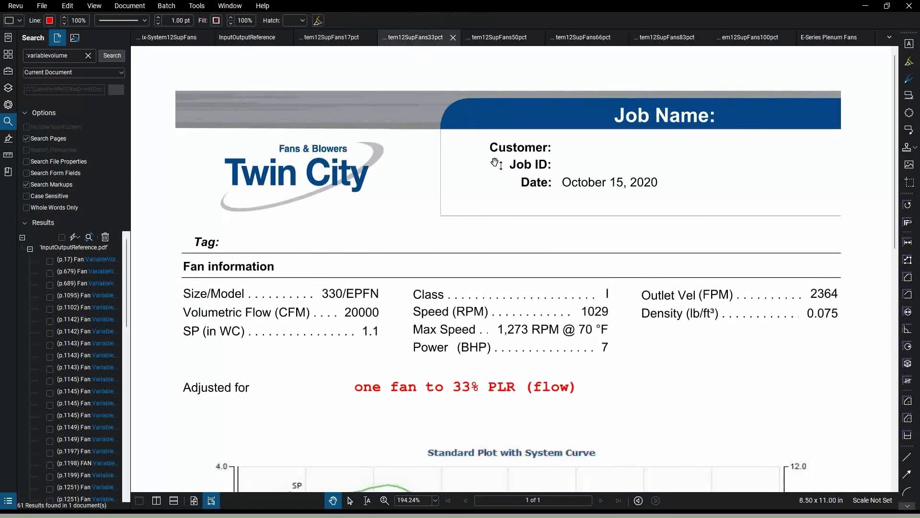
click(500, 40)
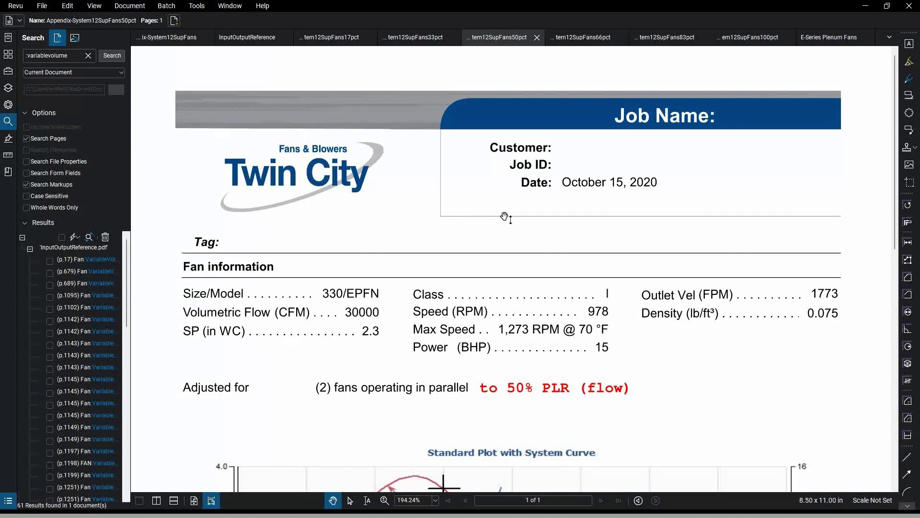
key(alt+Tab)
key(Tab)
key(Tab)
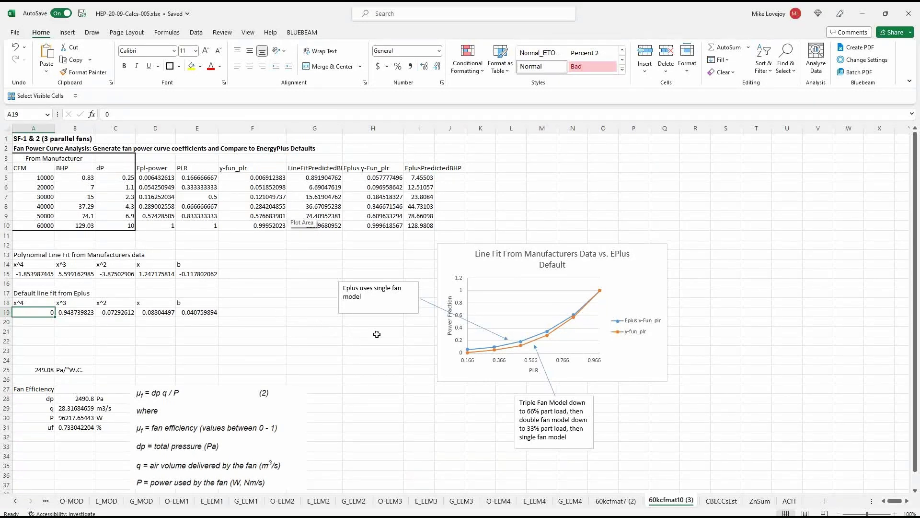
mouse_move(470, 353)
mouse_move(513, 345)
mouse_move(599, 291)
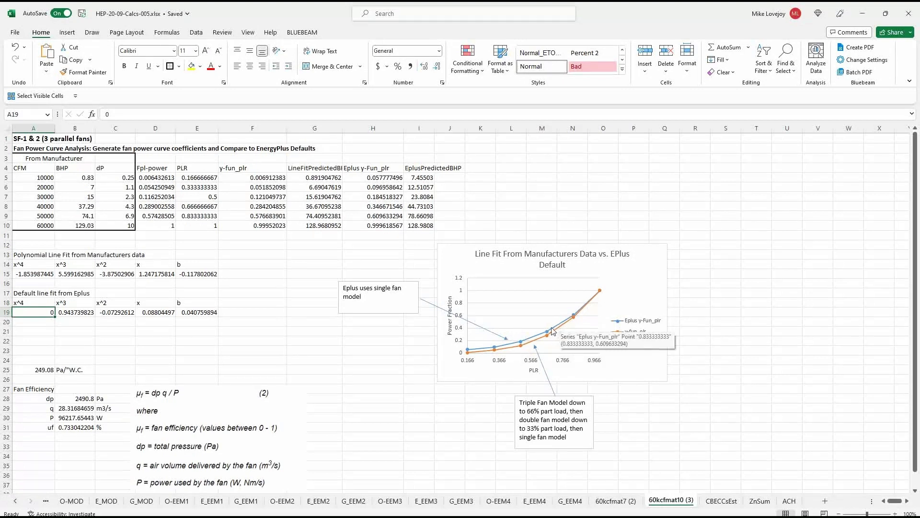
Step: Check the Eplus series point and the 10000 CFM value in A5, then return to the 50% PLR datasheet
mouse_move(549, 334)
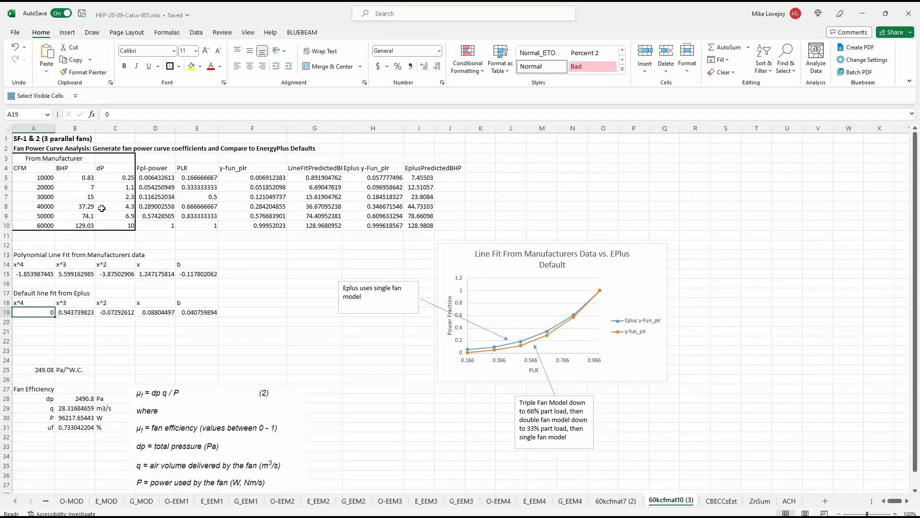
click(47, 179)
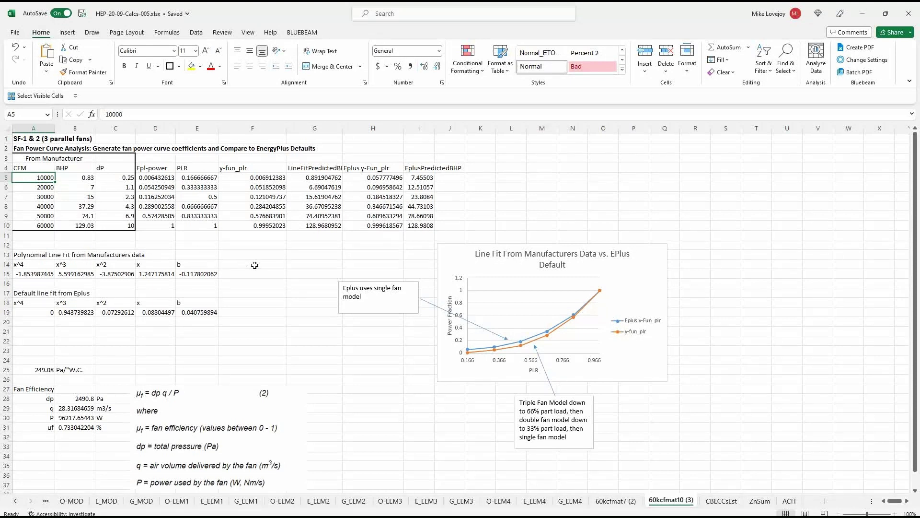
key(alt+Tab)
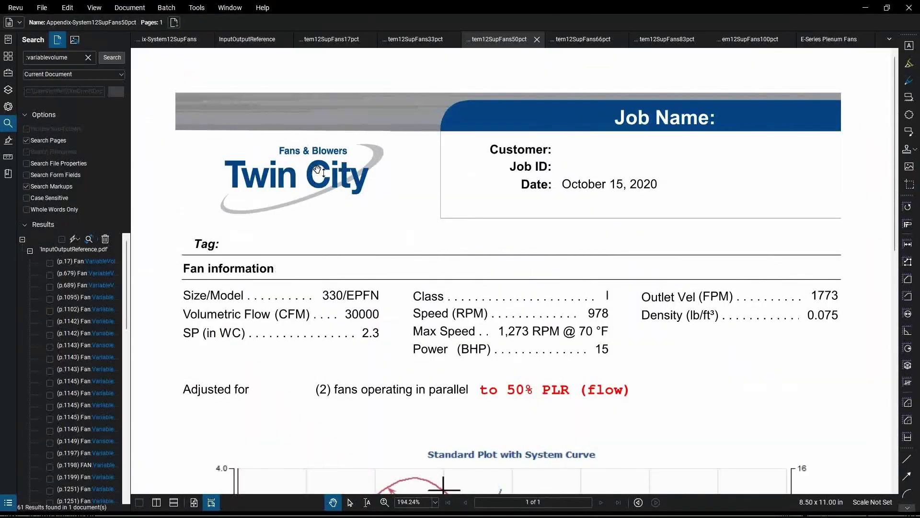
Step: View the 33% PLR datasheet, then the 17% PLR datasheet and its performance plot
click(420, 39)
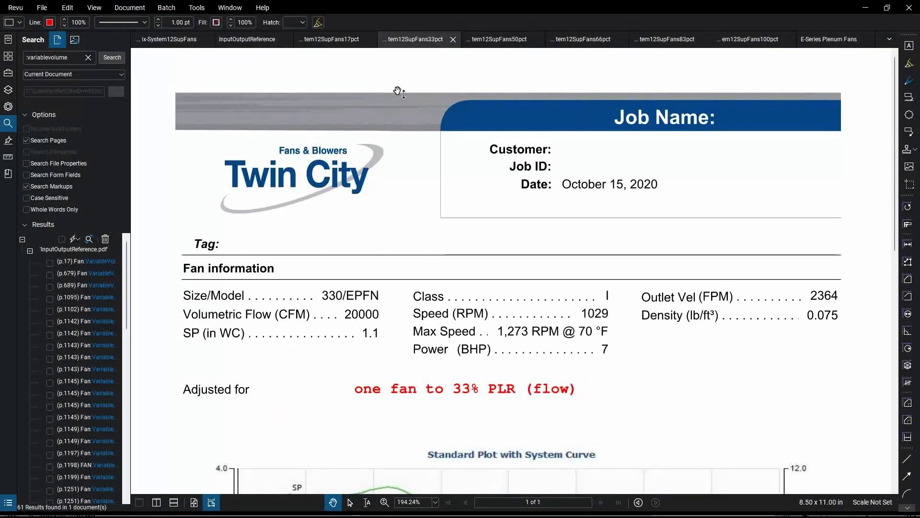
click(336, 40)
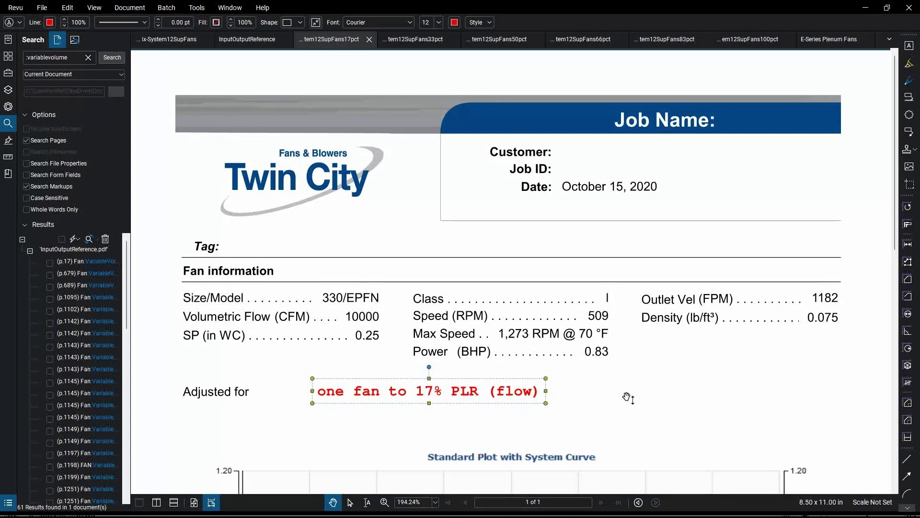
scroll(628, 398, down, 8)
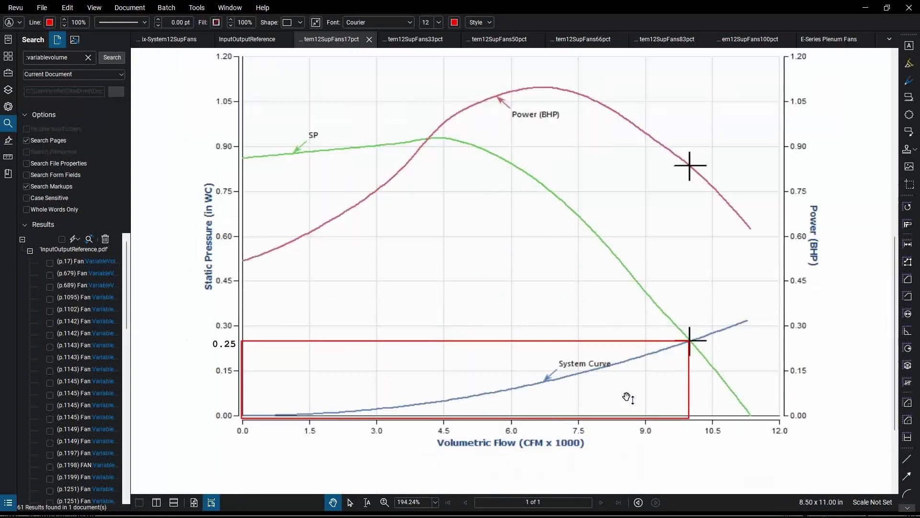
Step: In Excel, compare row 5's 0.83 BHP and 0.25 dP with the CFM, BHP and dP headings
key(alt+Tab)
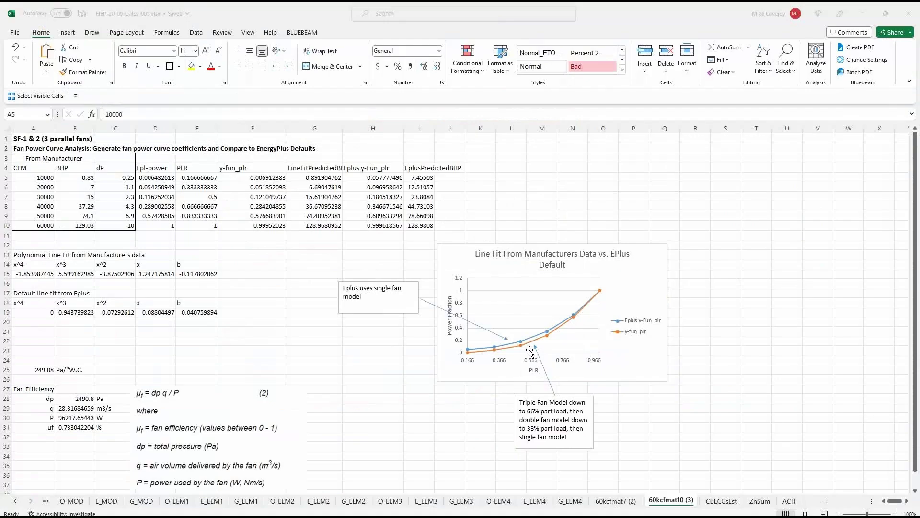
key(Right)
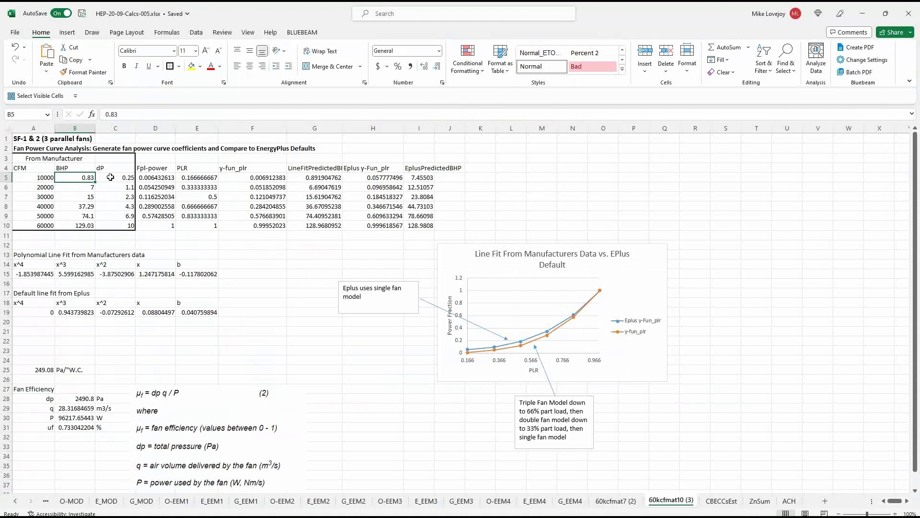
click(111, 177)
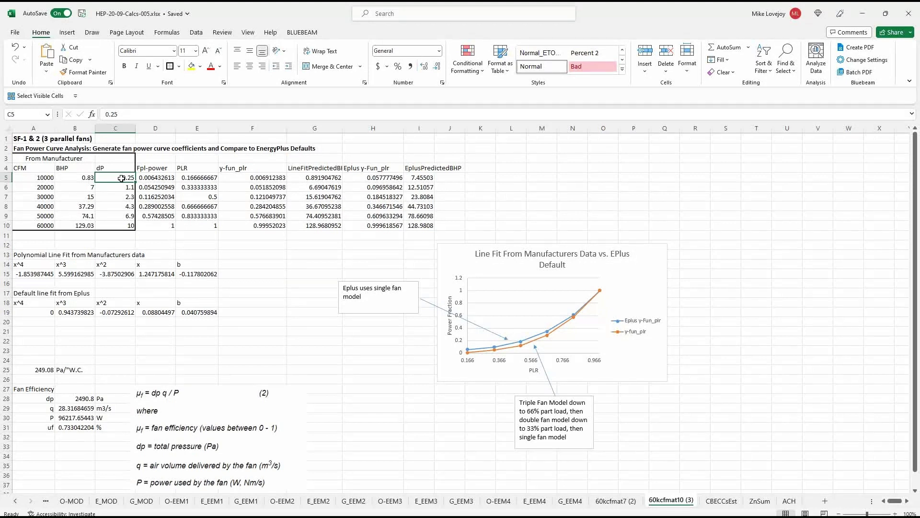
click(25, 170)
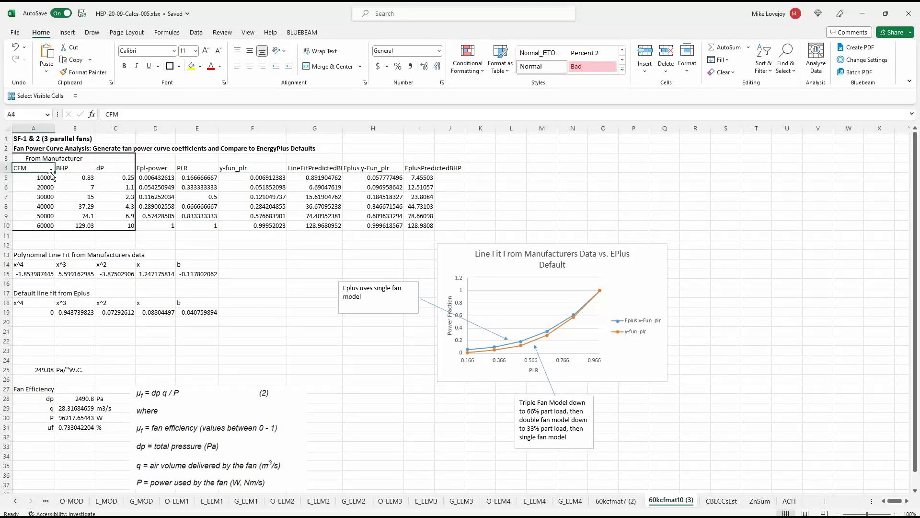
click(74, 169)
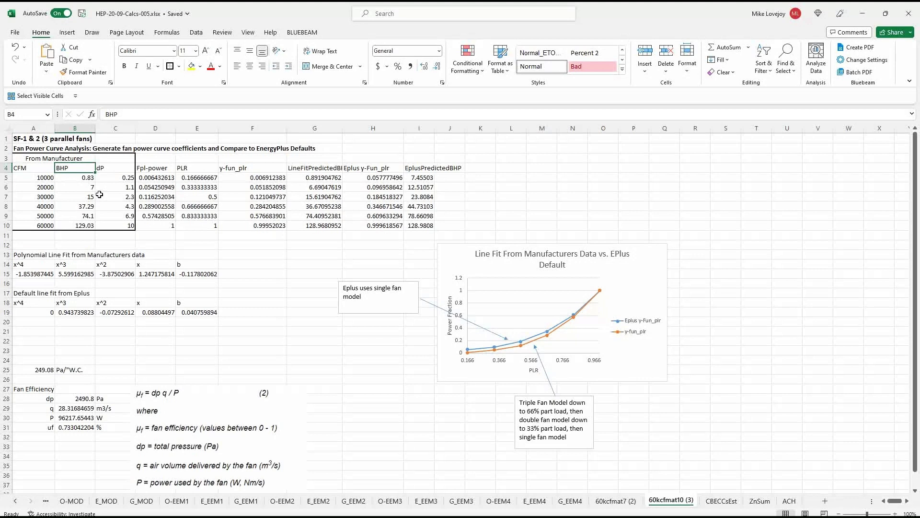
click(115, 170)
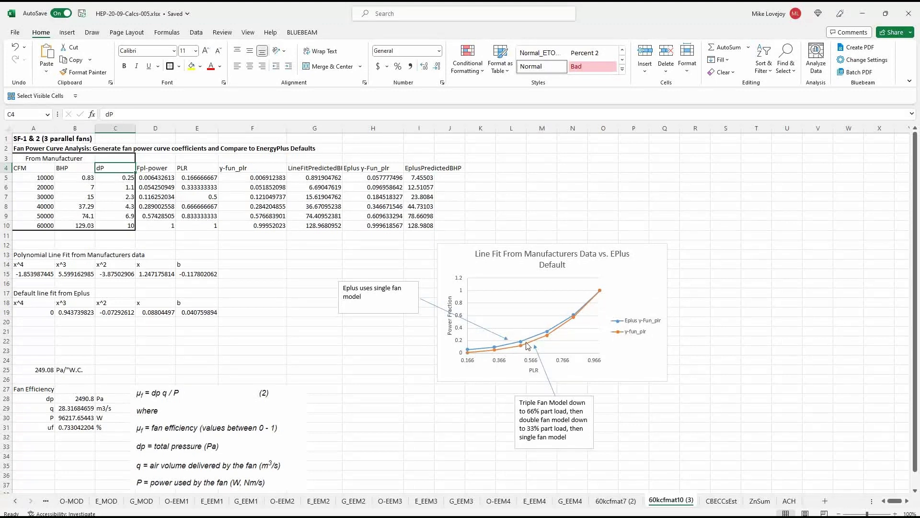
Step: Recheck 10000 CFM and 0.83 BHP in row 5, then return to the top of the 17% PLR datasheet
mouse_move(527, 345)
click(46, 177)
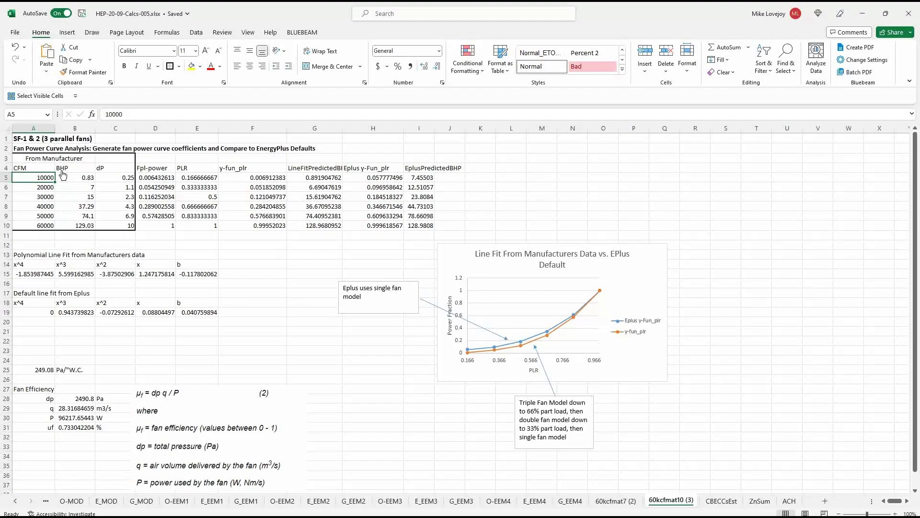
click(69, 176)
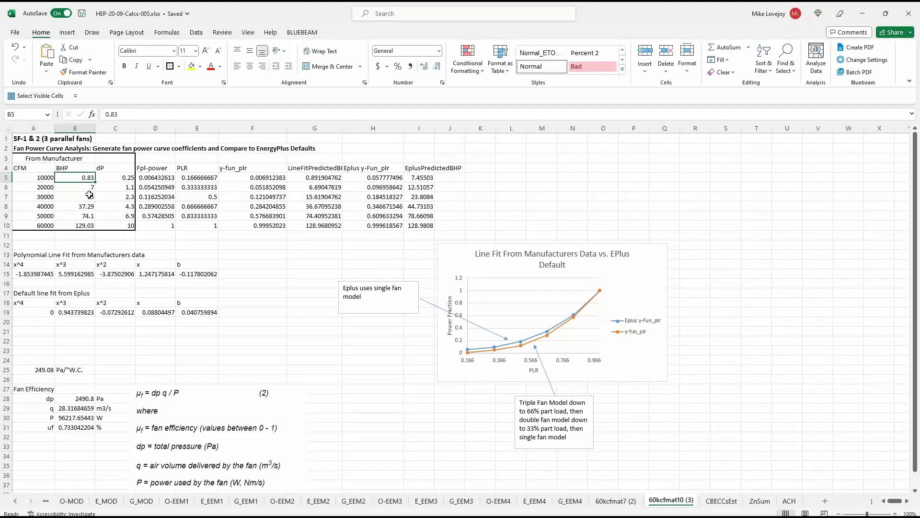
key(alt+Tab)
scroll(460, 268, up, 8)
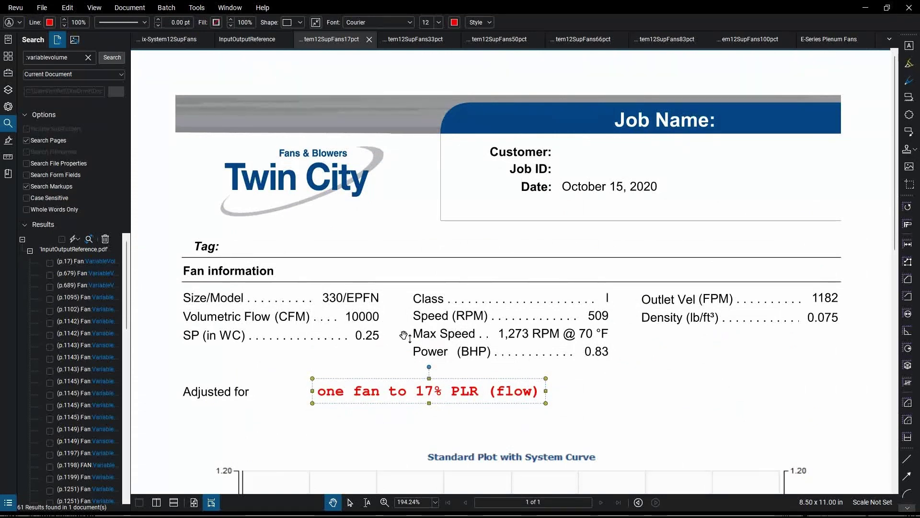
Step: Compare the 33% PLR datasheet with the 20000 CFM row's BHP and pressure values in Excel
click(425, 40)
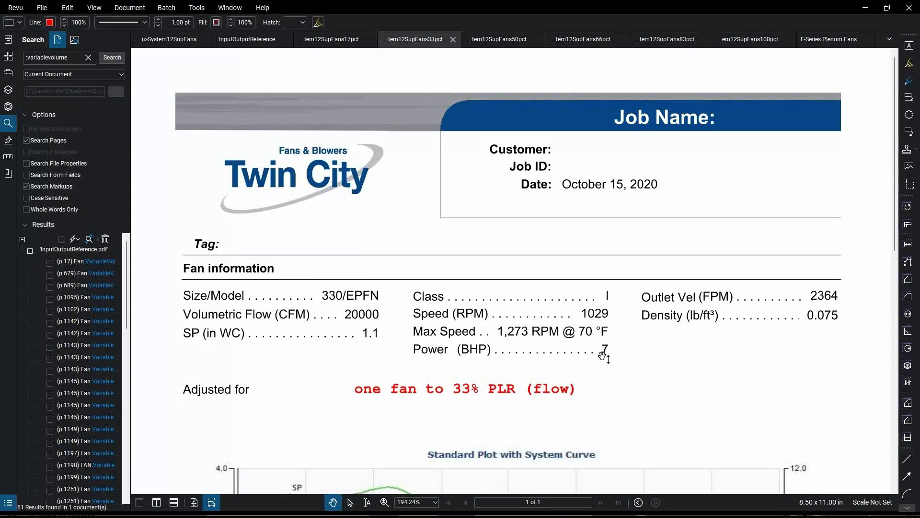
key(alt+Tab)
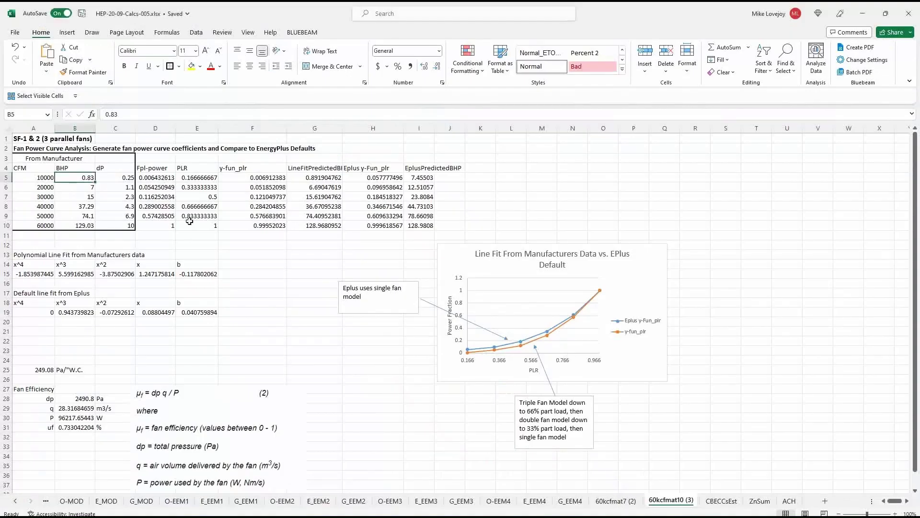
click(90, 189)
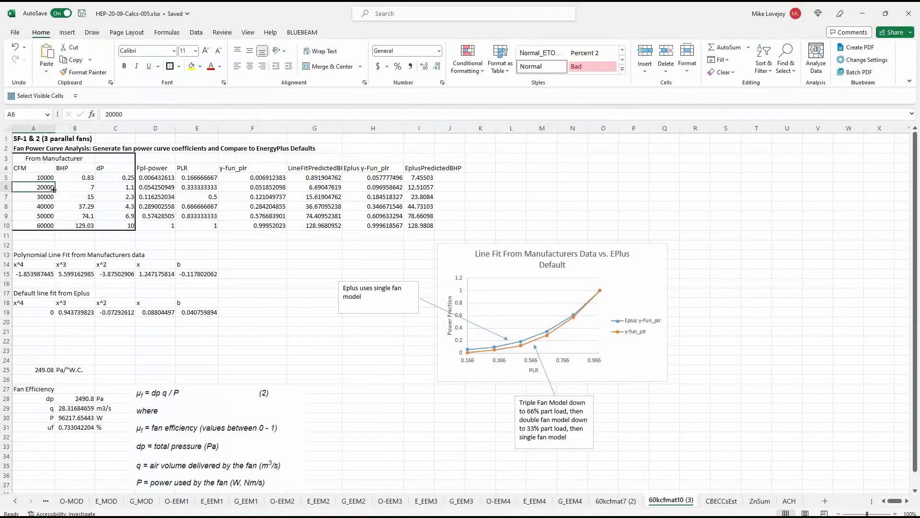
click(130, 189)
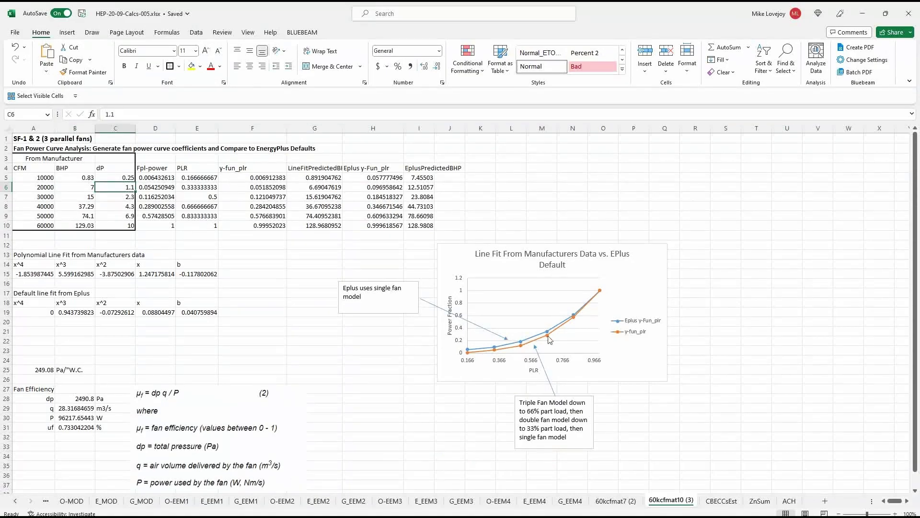
key(alt+Tab)
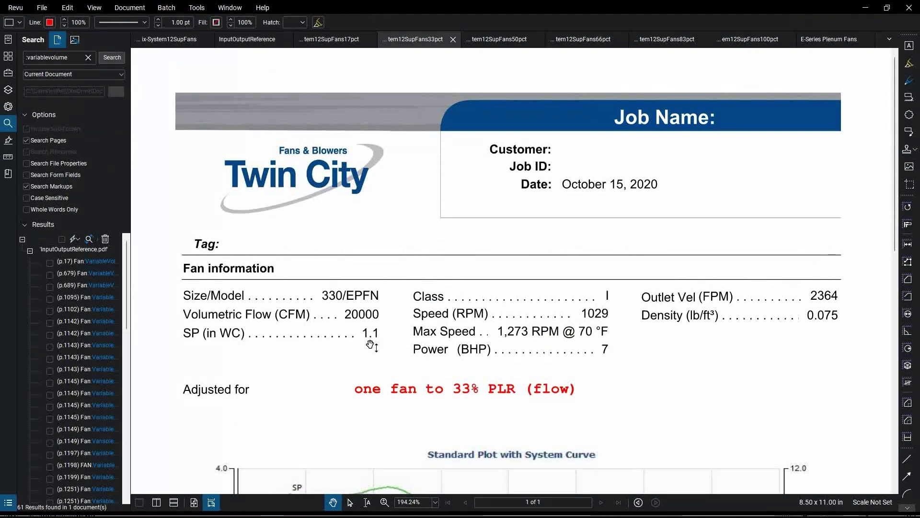
Step: Look over the 50000, 10000 and 40000 CFM manufacturer rows and the part-load ratio formula in E8
key(alt+Tab)
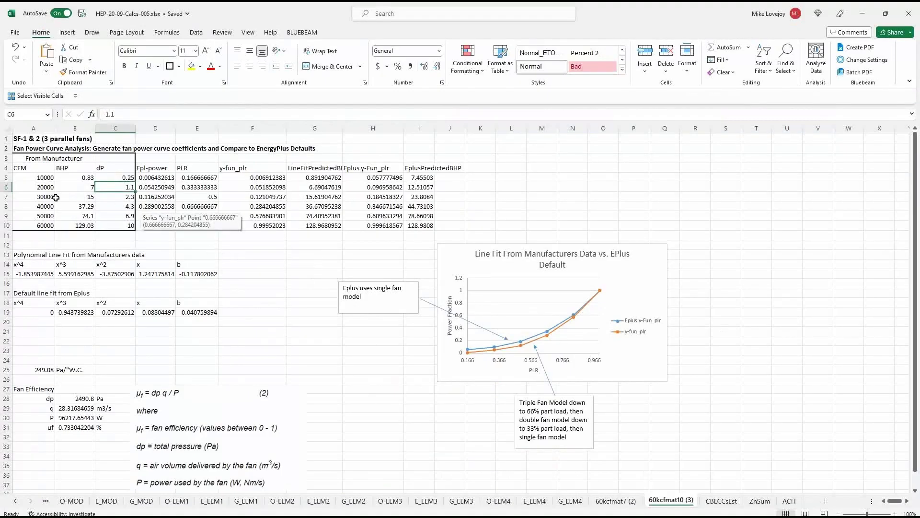
drag(56, 197, 110, 207)
drag(45, 216, 111, 220)
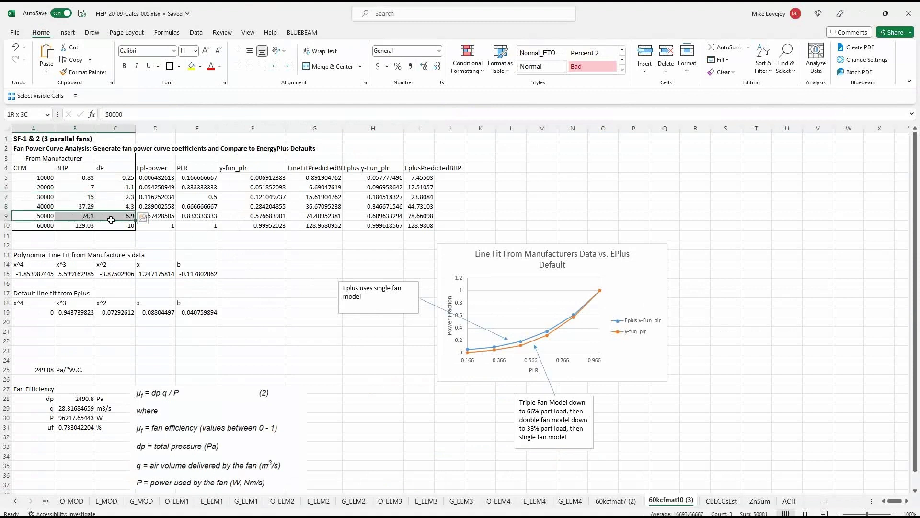
click(52, 180)
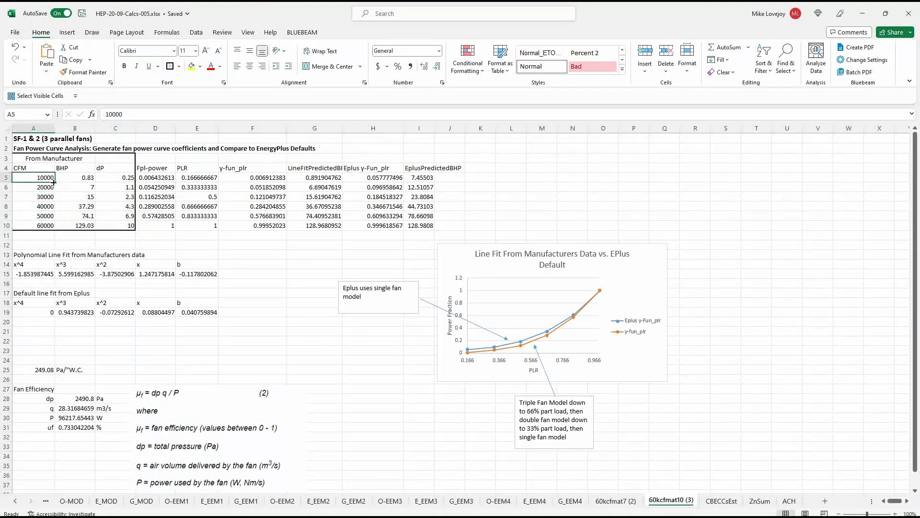
click(49, 207)
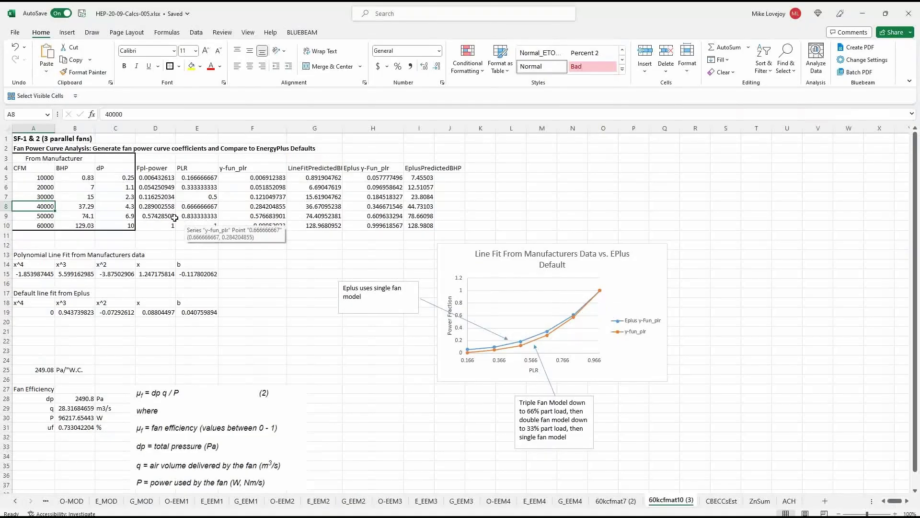
click(197, 208)
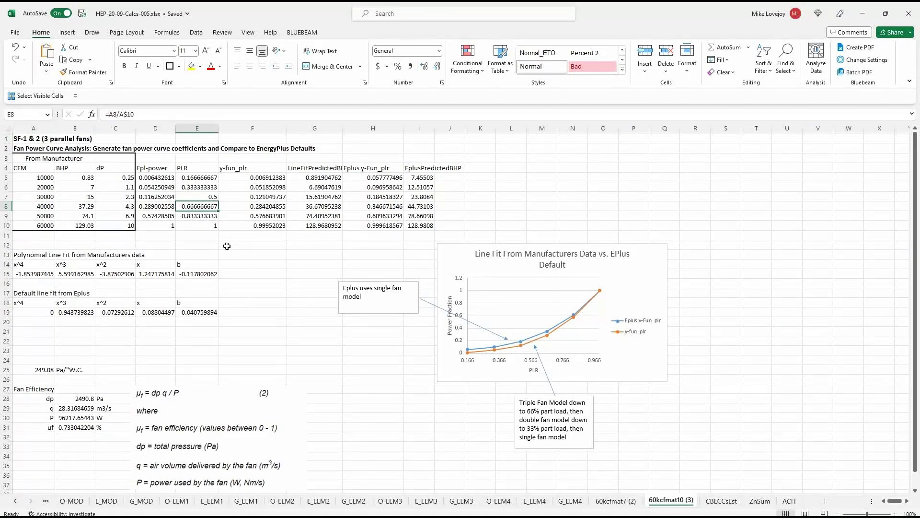
Step: Review the 66% PLR datasheet, then check Excel's 60000 CFM full-load row and its pressure of 10
key(alt+Tab)
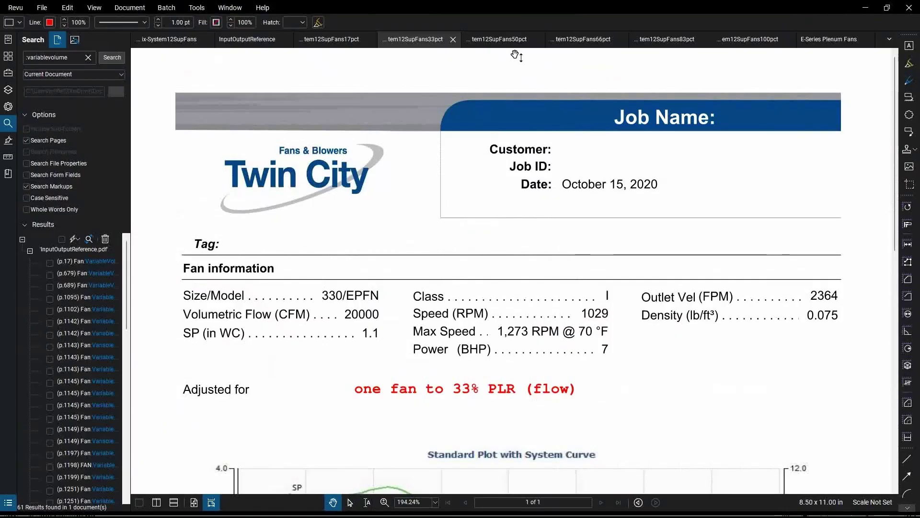
click(592, 41)
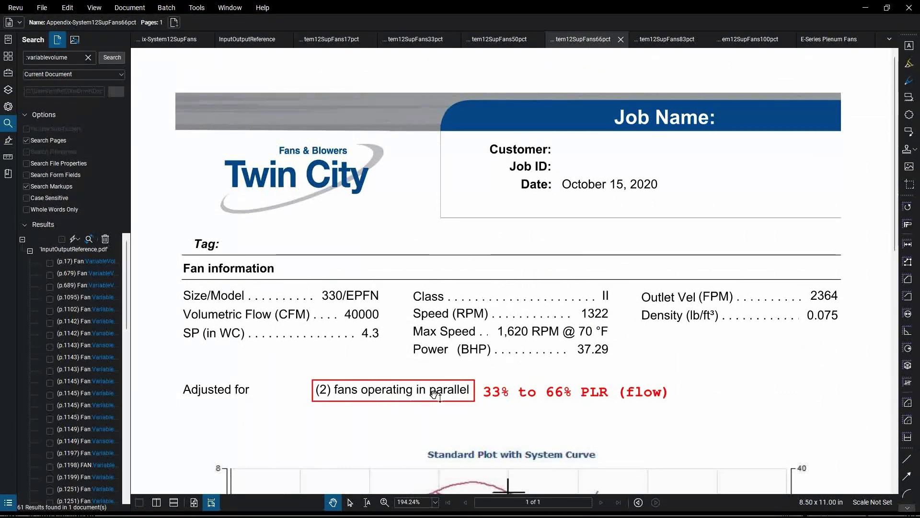
scroll(547, 412, down, 3)
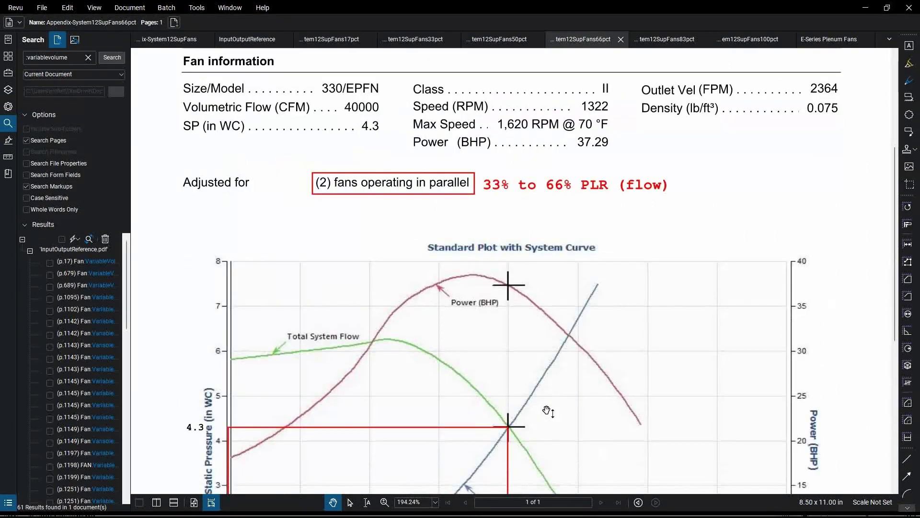
scroll(571, 411, down, 3)
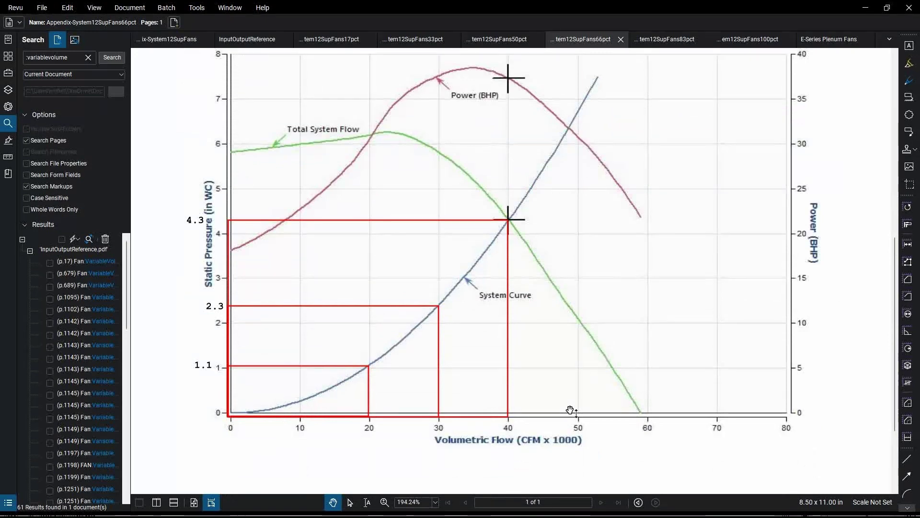
scroll(570, 411, up, 3)
scroll(570, 412, up, 3)
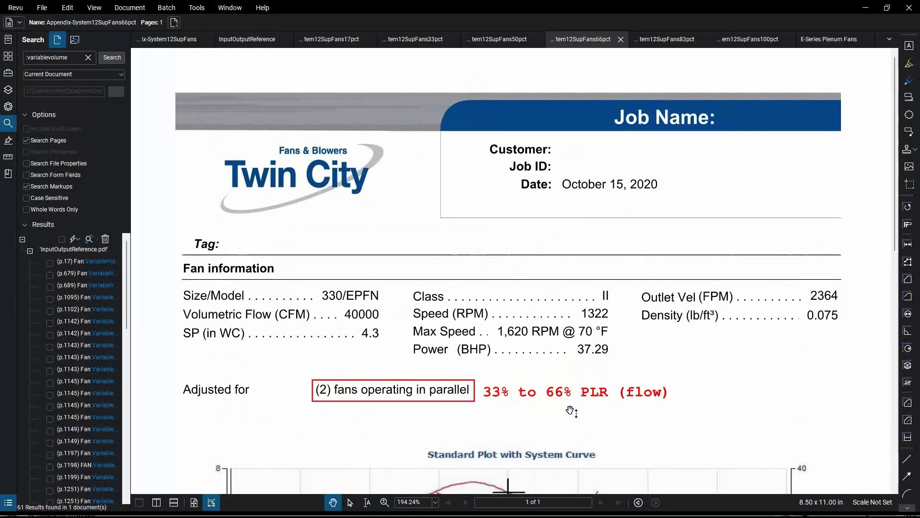
key(alt+Tab)
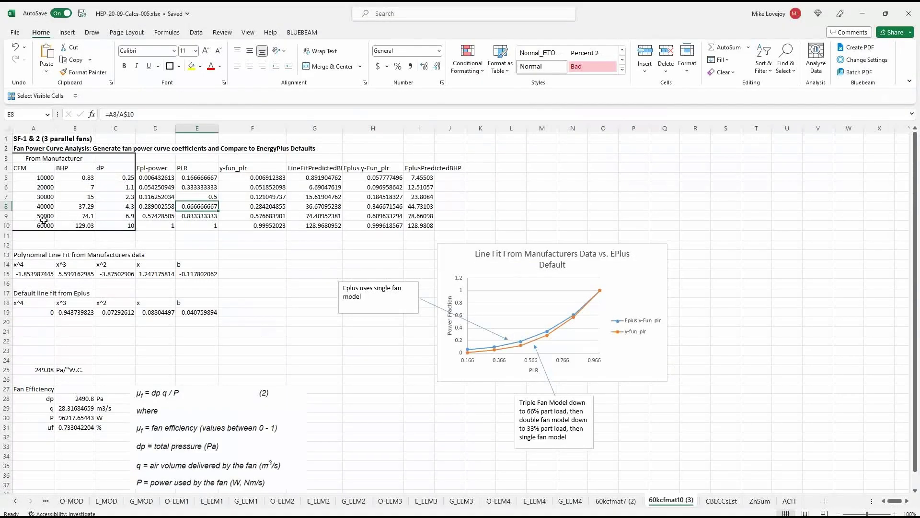
drag(46, 222, 182, 228)
click(111, 224)
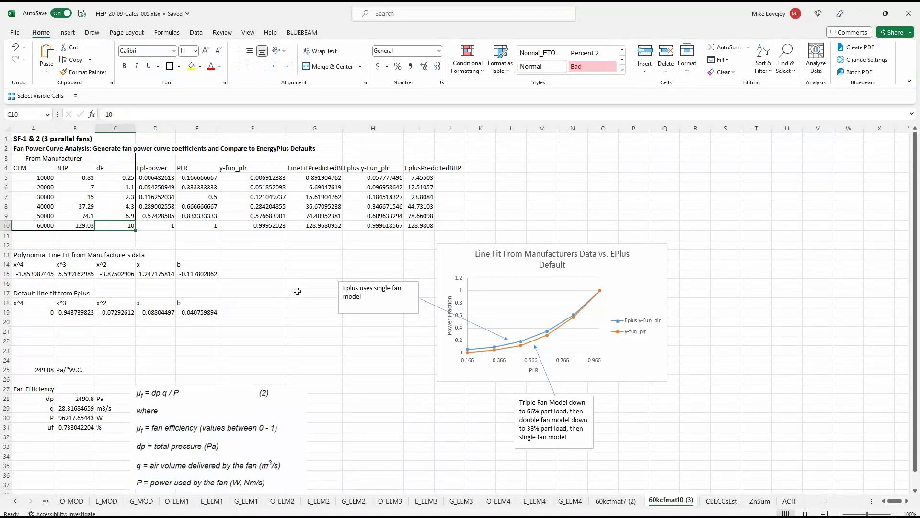
key(alt+Tab)
key(alt+Tab)
key(alt+Tab)
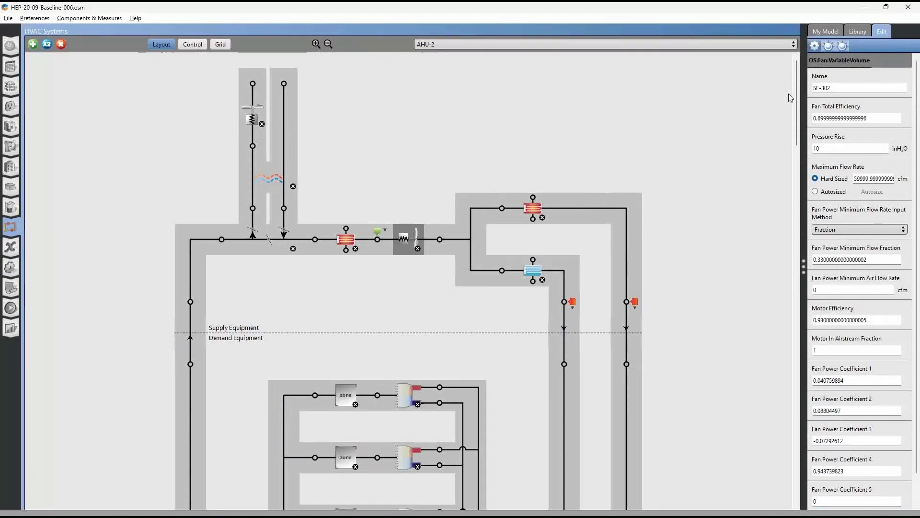
click(879, 121)
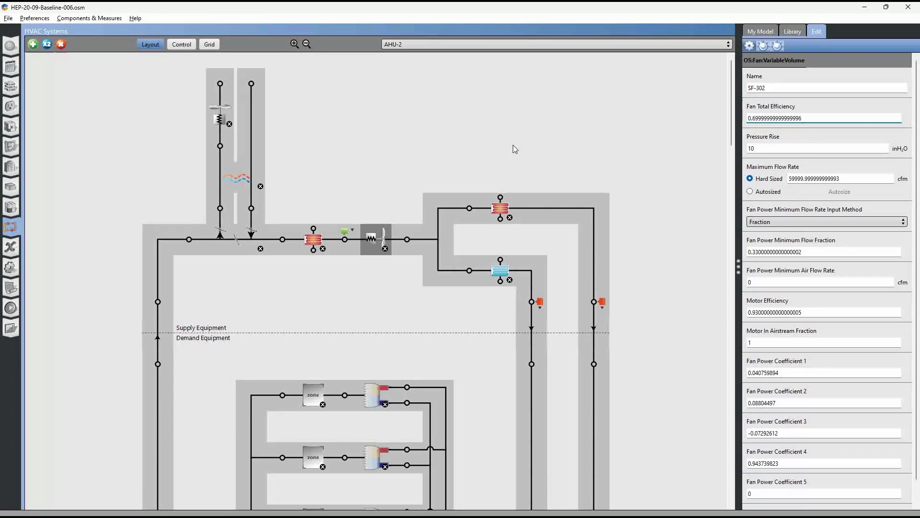
key(alt+Tab)
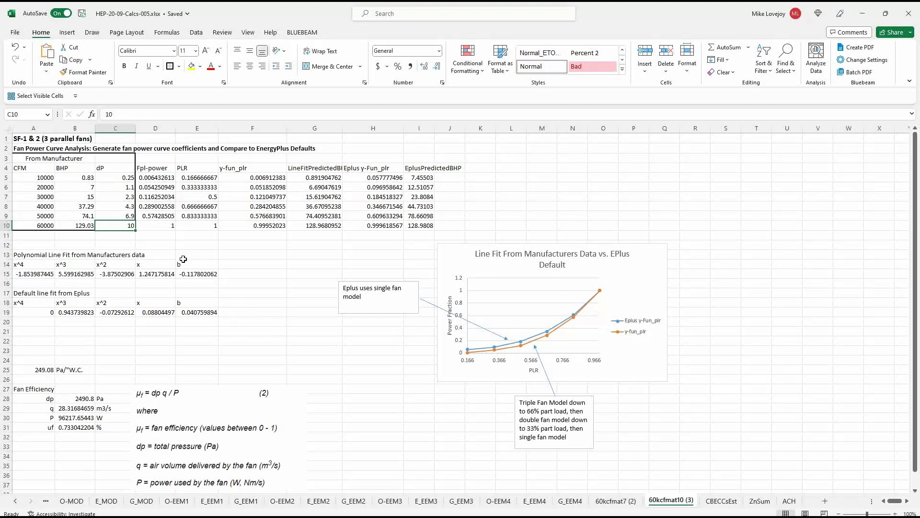
Step: Inspect the 60000 CFM flow and the pressure and efficiency formulas in B28 and B31, nudging the equation image
click(44, 226)
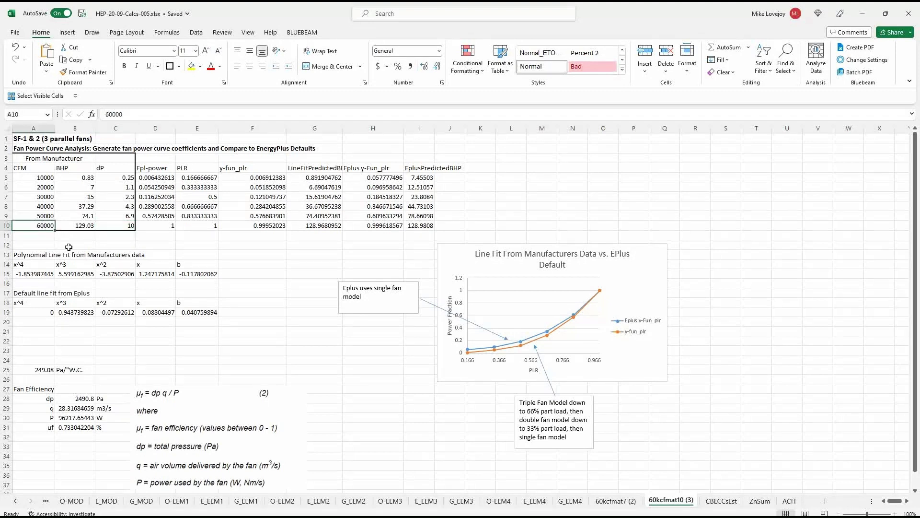
click(81, 400)
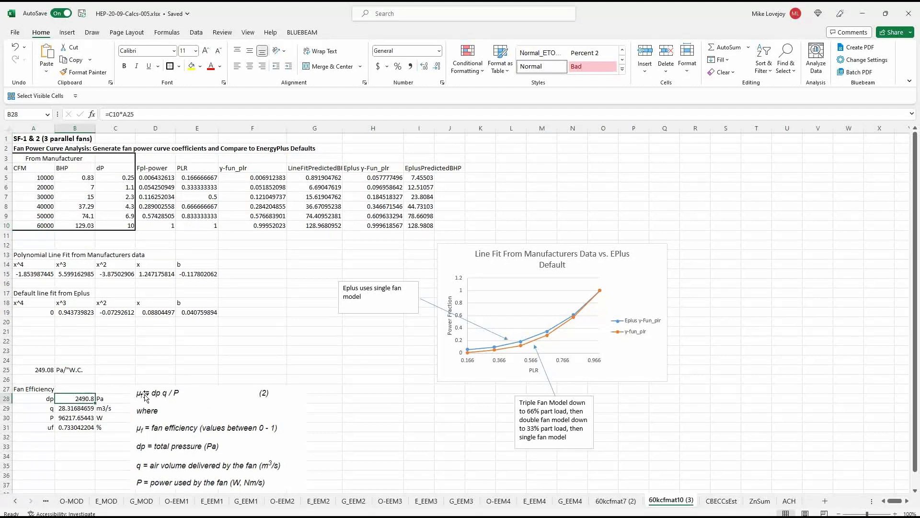
drag(159, 406, 153, 391)
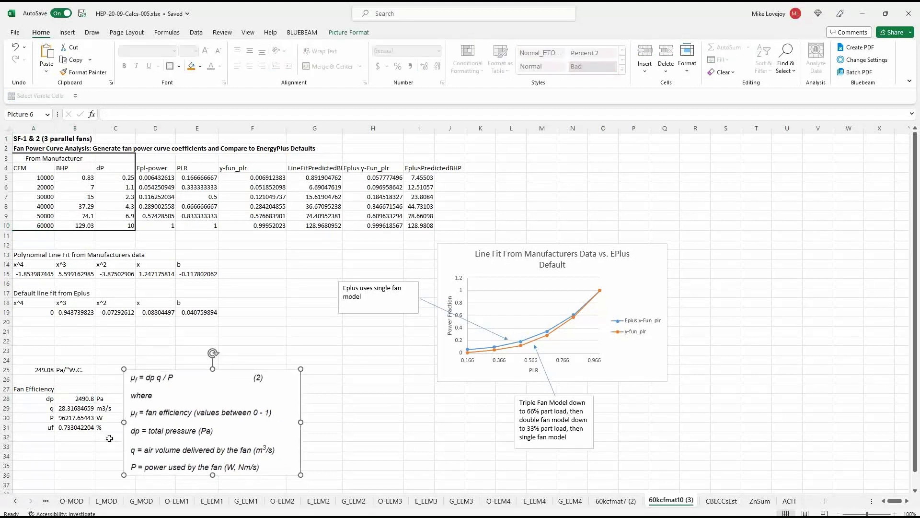
click(80, 430)
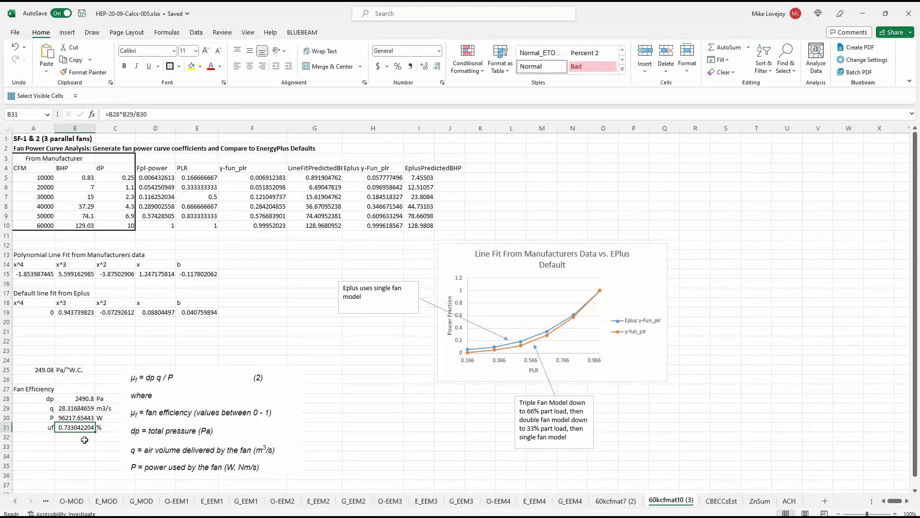
key(alt+Tab)
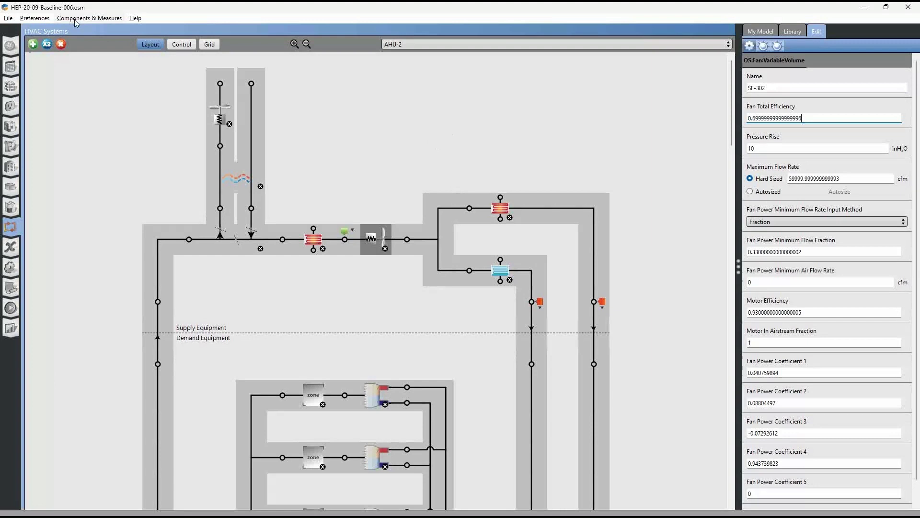
Step: Use File > Save As onto HEP-20-09-EEM2-001.osm and confirm replacing the existing file
click(8, 22)
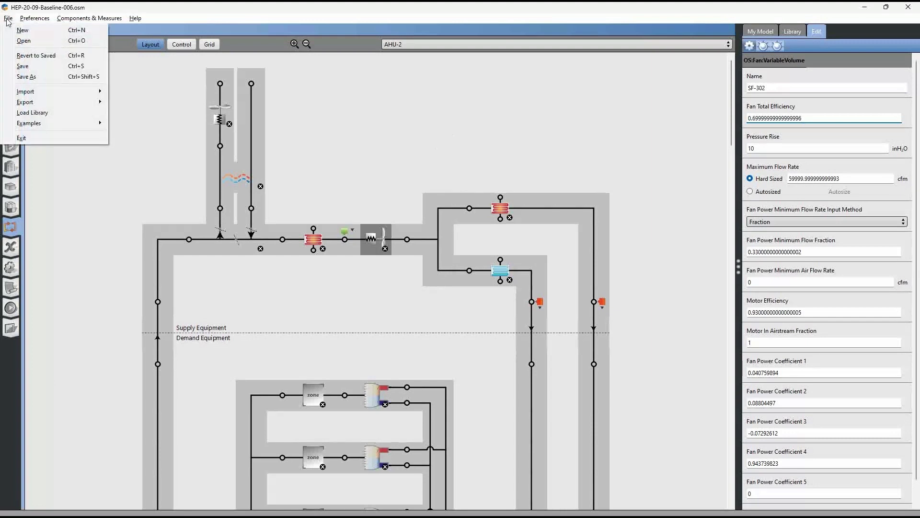
click(27, 77)
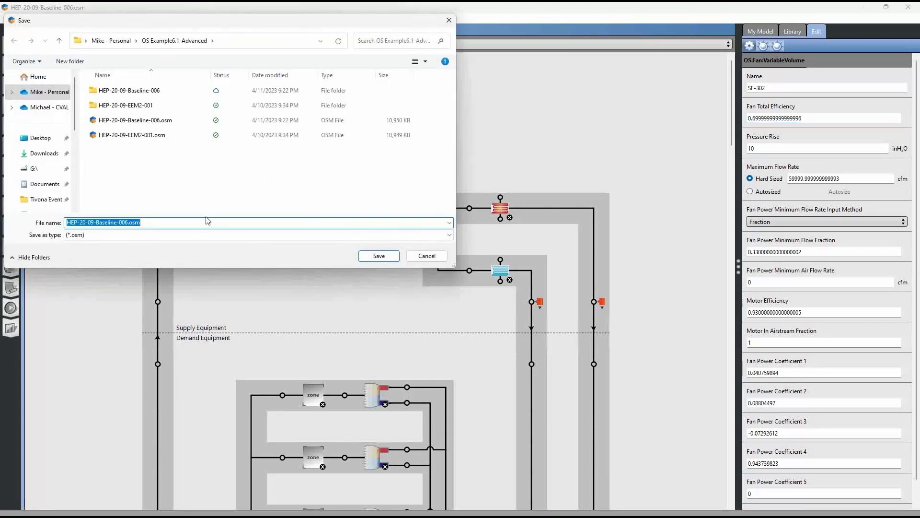
click(151, 136)
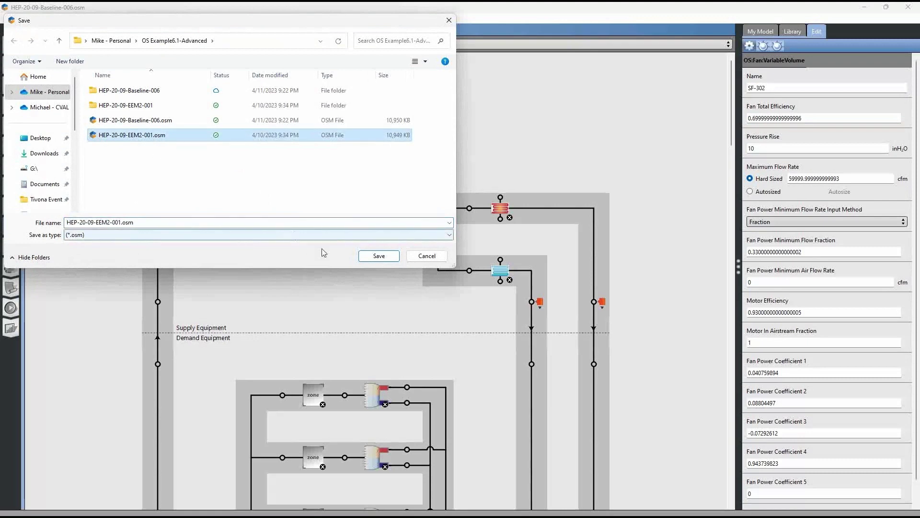
click(373, 258)
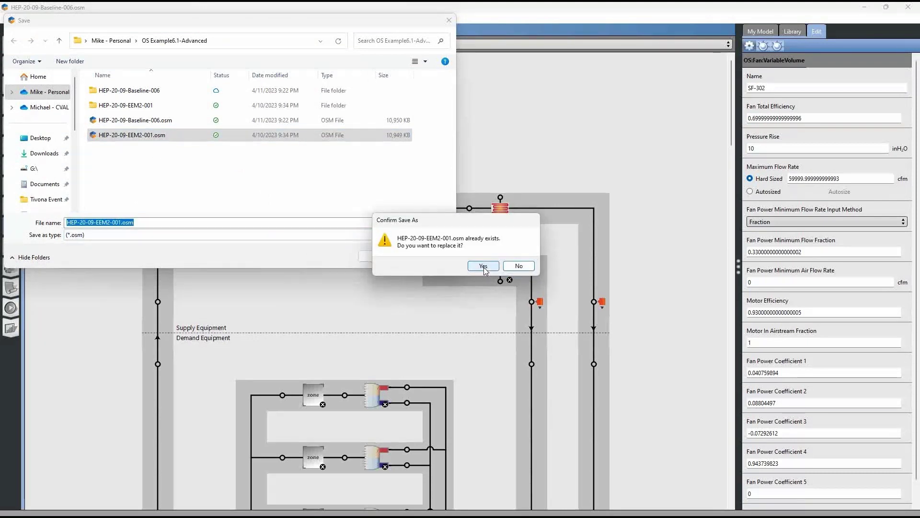
click(485, 267)
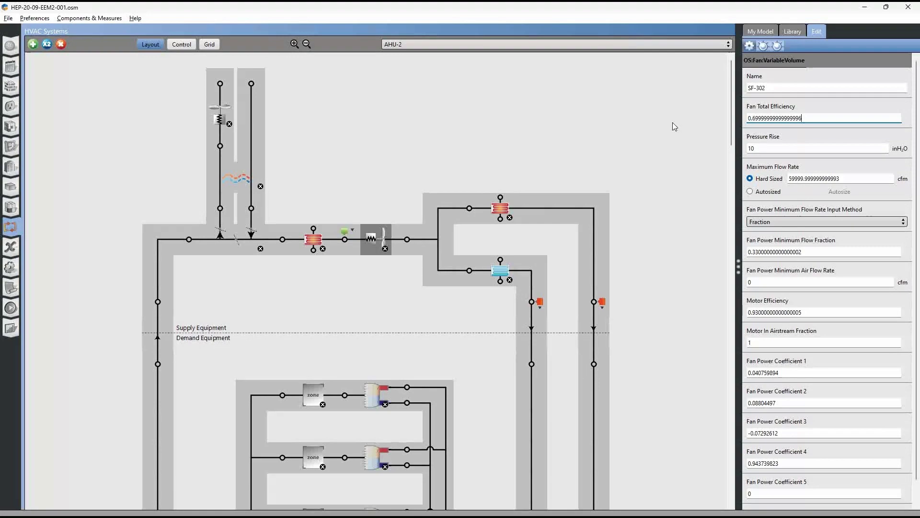
Step: Copy the calculated efficiency from B31 into SF-302's Fan Total Efficiency, editing it to 0.733
double_click(798, 118)
key(alt+Tab)
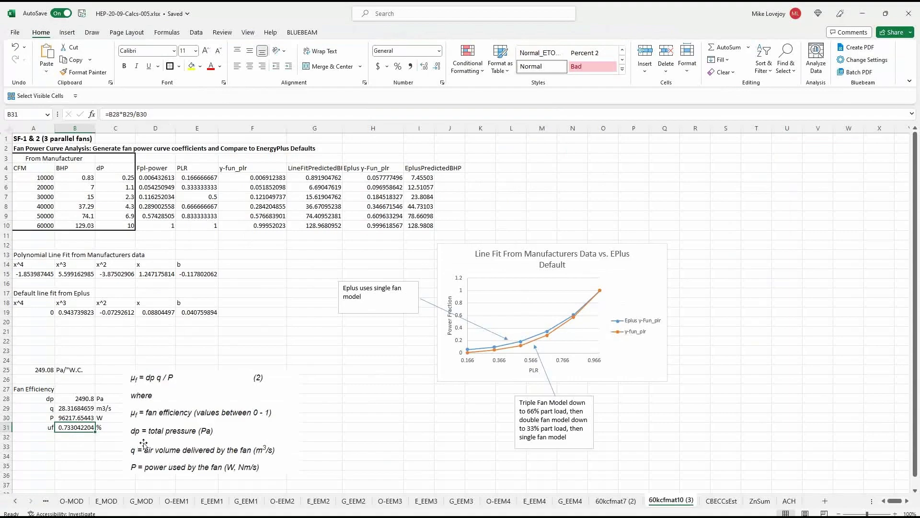
key(ctrl+c)
key(alt+Tab)
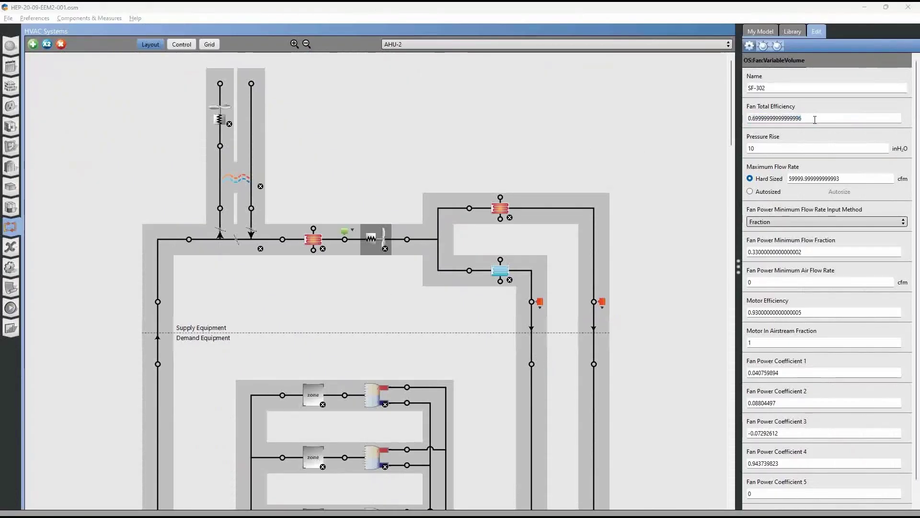
key(alt+Tab)
key(alt+Tab)
key(ctrl+v)
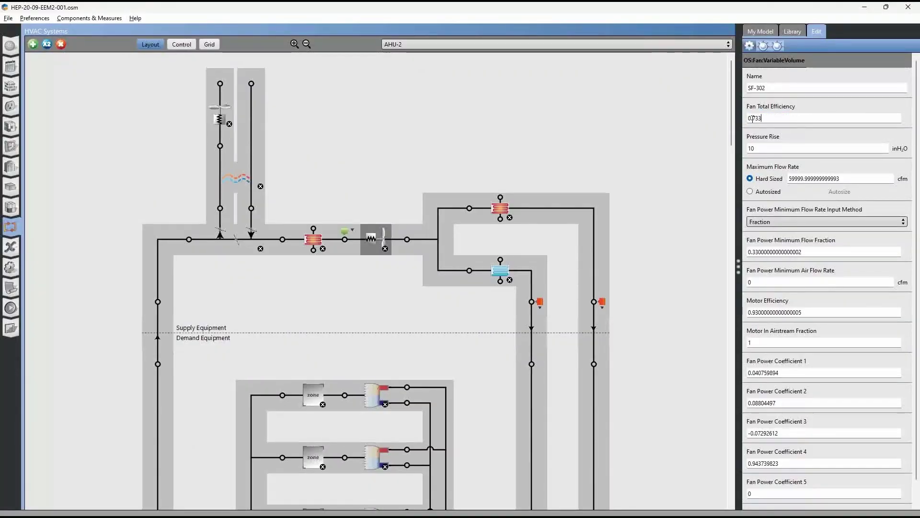
text(33)
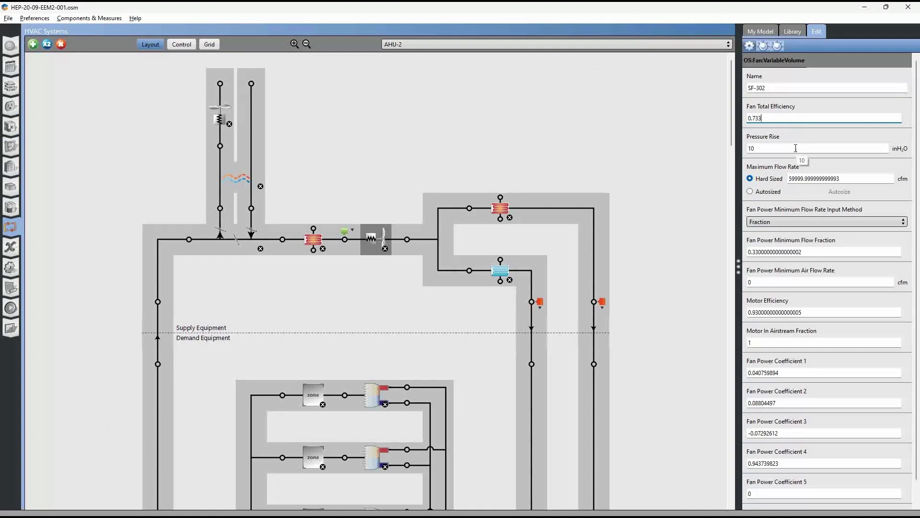
click(796, 148)
Step: Check the rated pressure of 10 in C10, then return to the OpenStudio fan properties
key(alt+Tab)
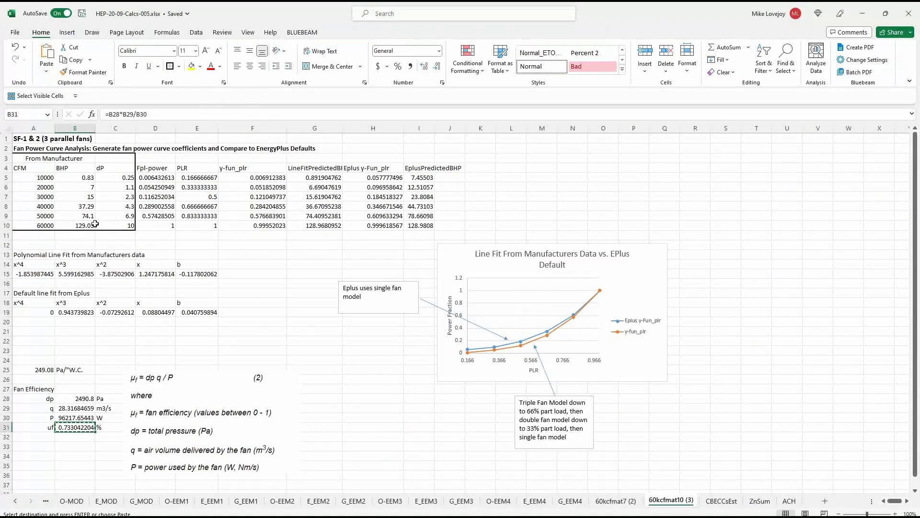
click(113, 226)
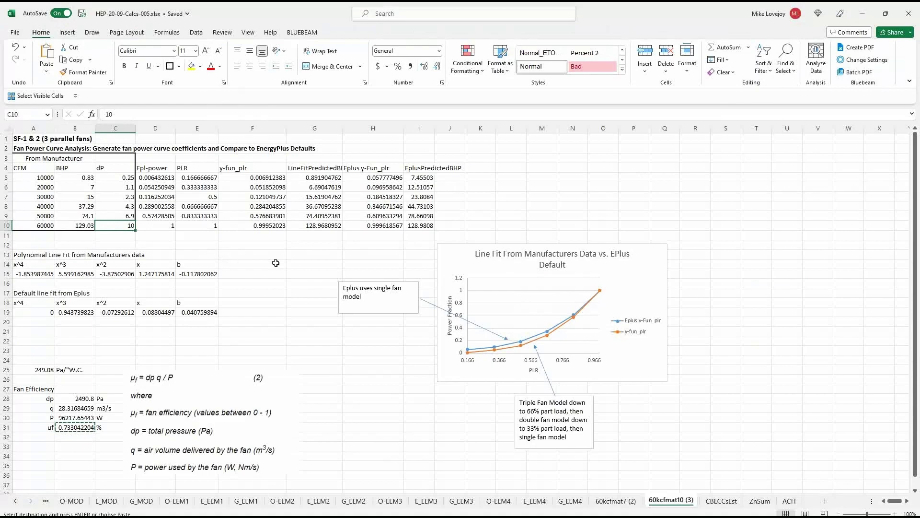
key(alt+Tab)
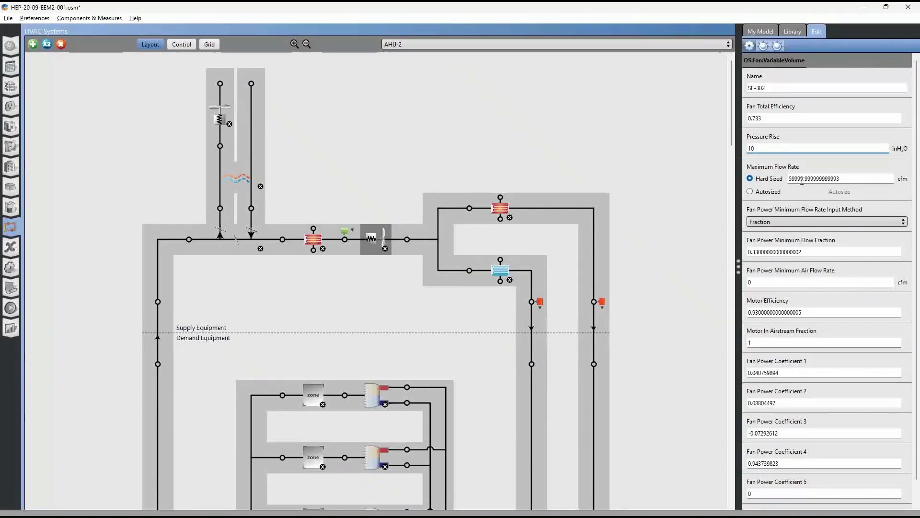
Step: Check the part-load ratio formula in Excel cell E5 against the fan's minimum flow fraction field
triple_click(813, 179)
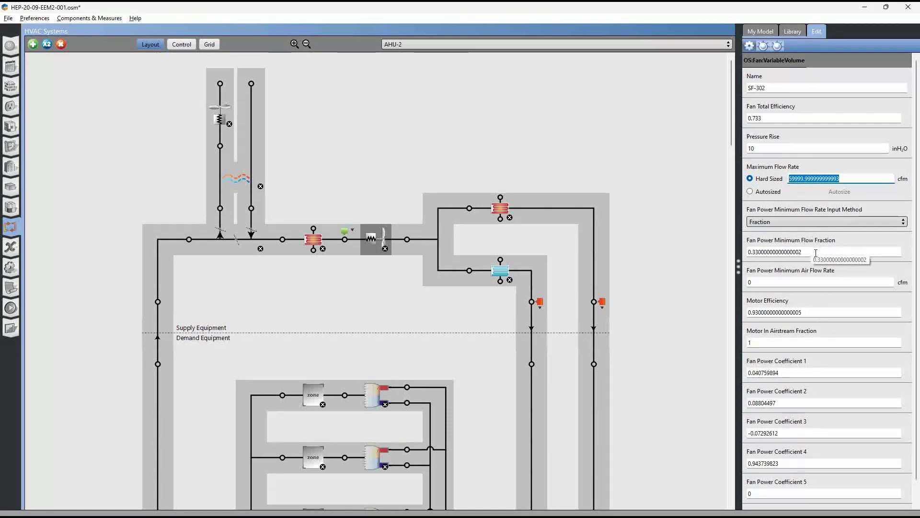
click(816, 252)
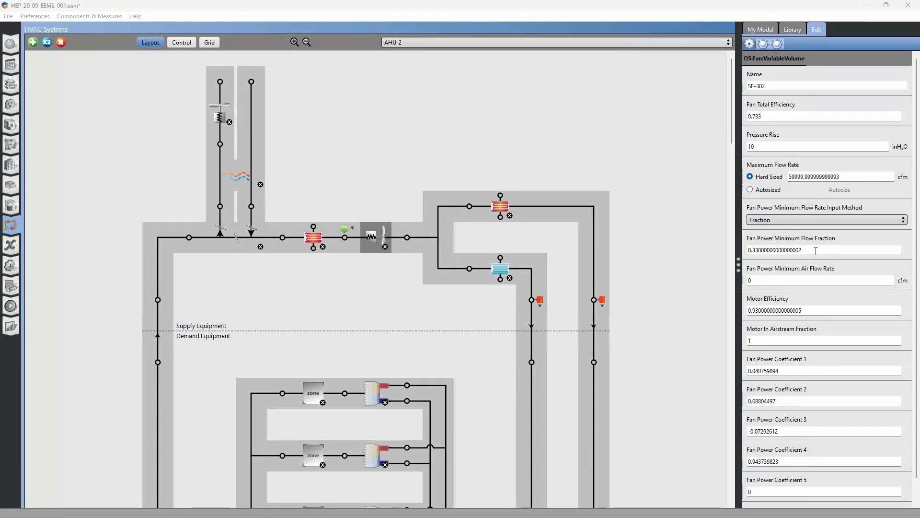
key(alt+Tab)
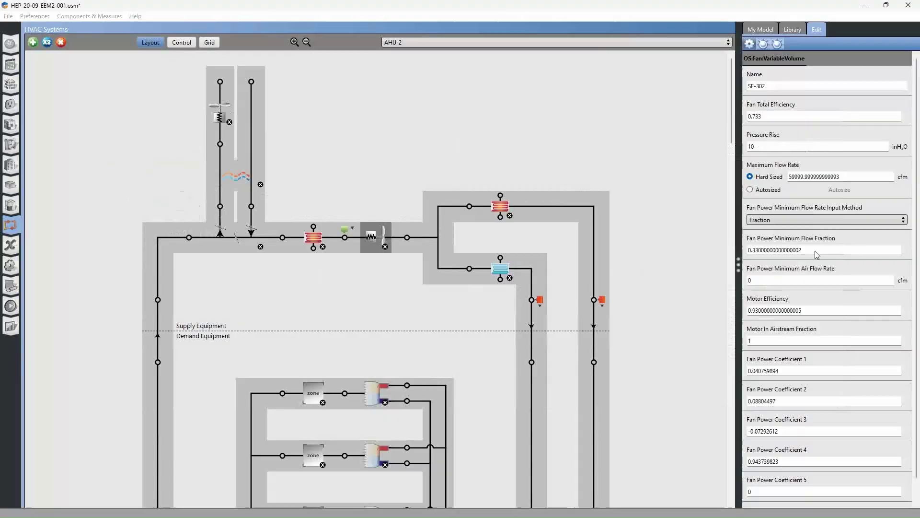
key(alt+Tab)
key(alt+Tab)
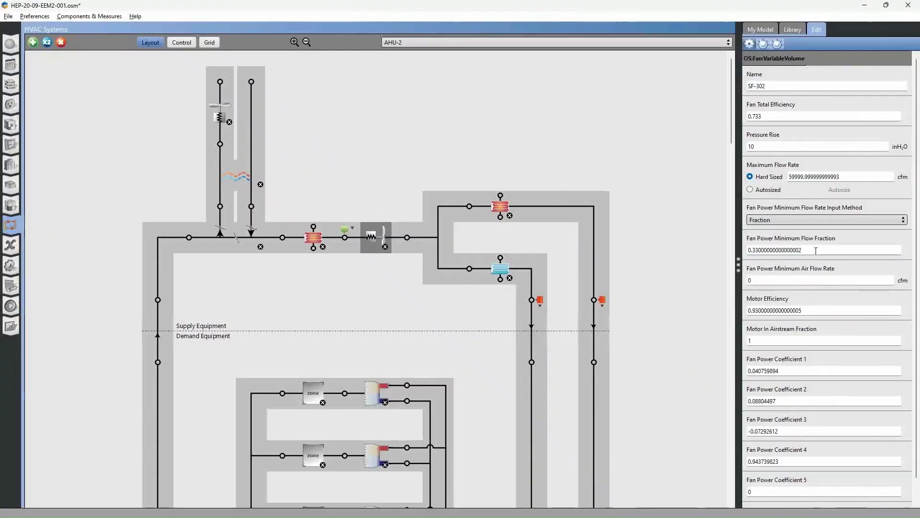
key(alt+Tab)
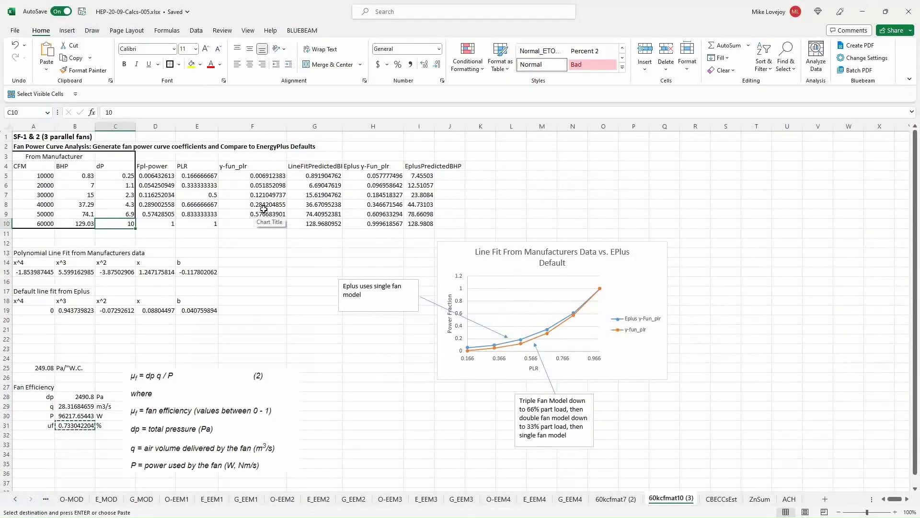
click(205, 176)
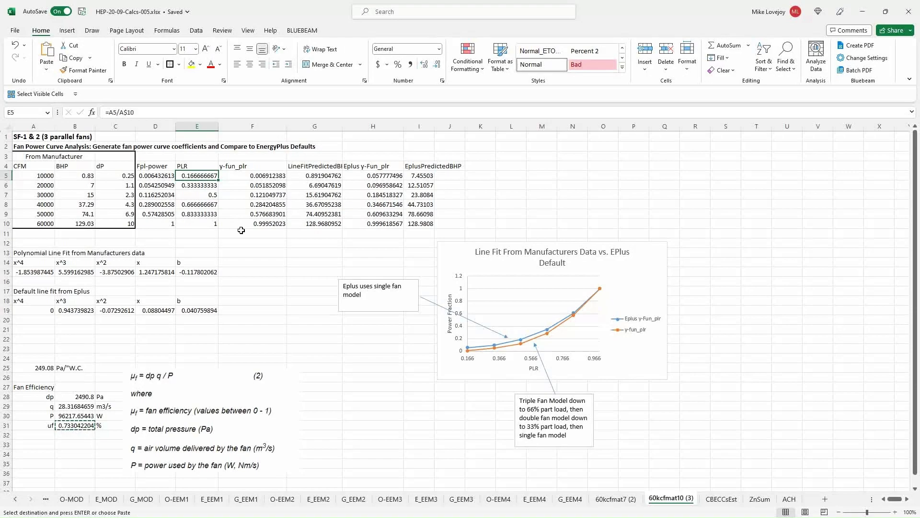
key(alt+Tab)
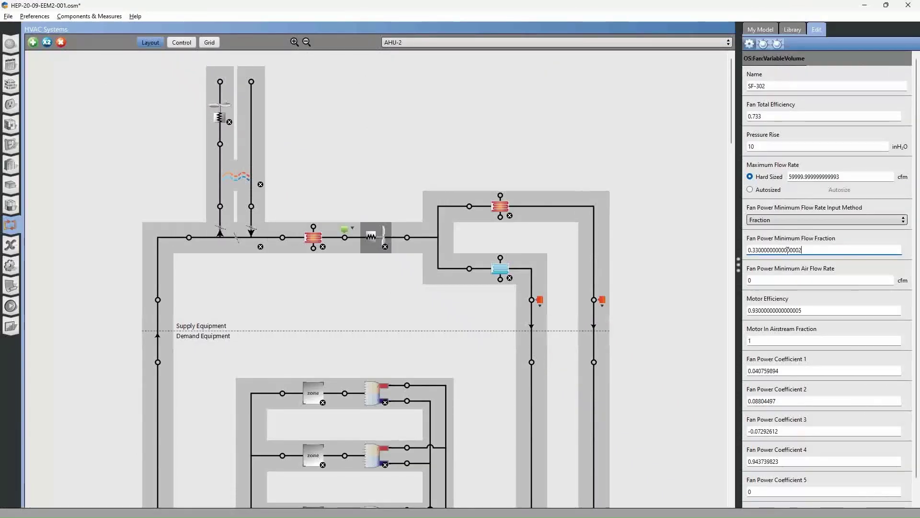
Step: Set Fan Power Minimum Flow Fraction to 0.167 and keep Fraction as the input method
drag(802, 250, 753, 252)
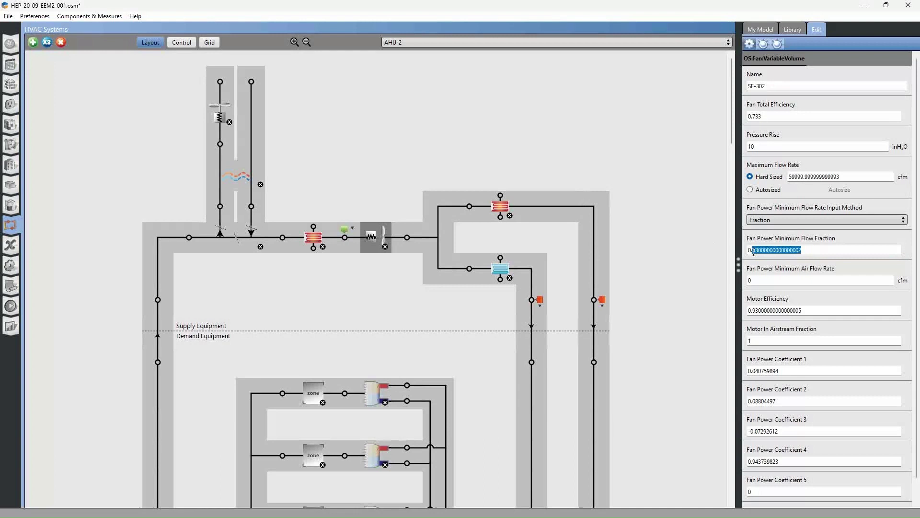
text(76)
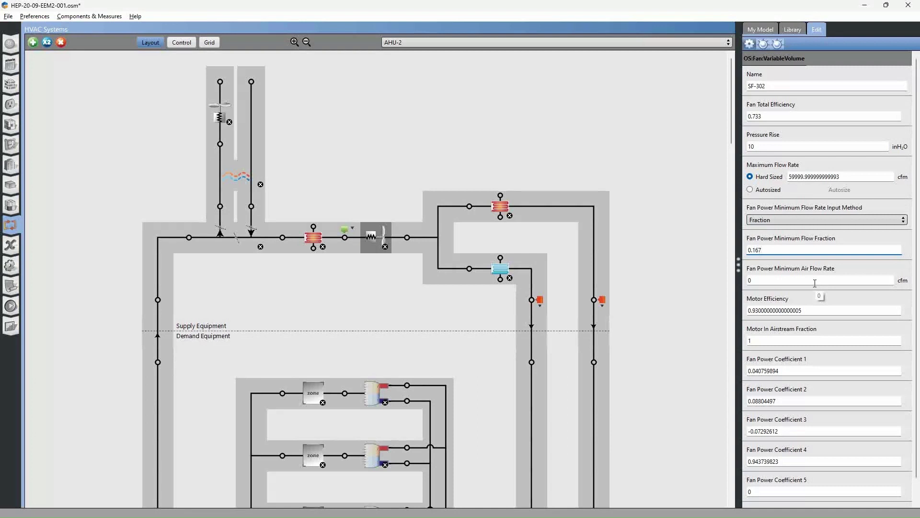
click(793, 218)
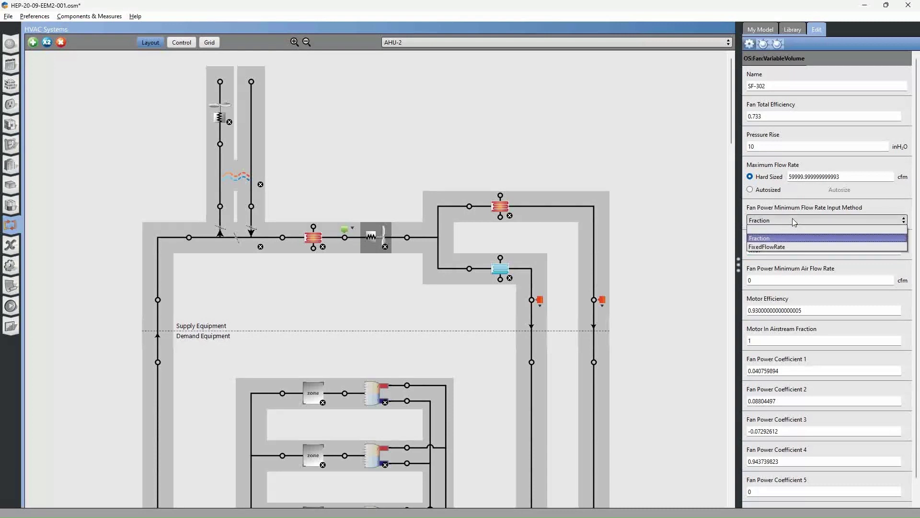
click(793, 218)
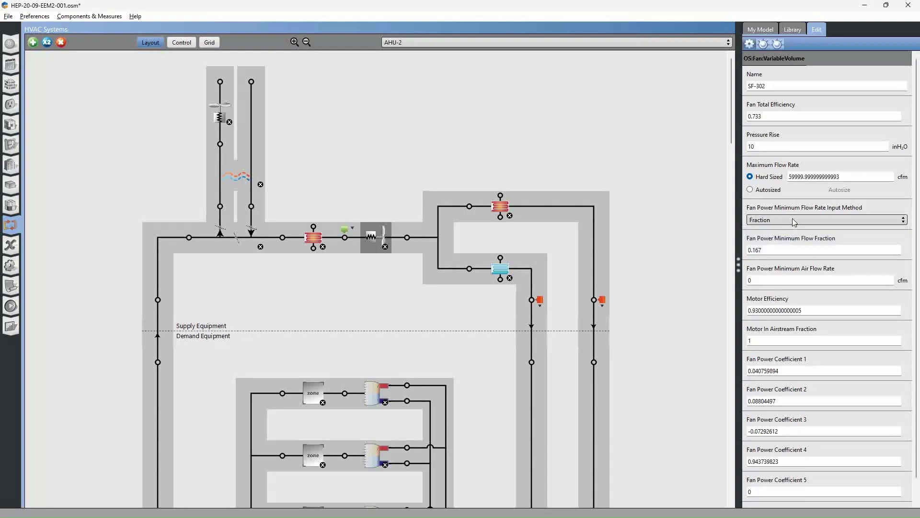
click(776, 252)
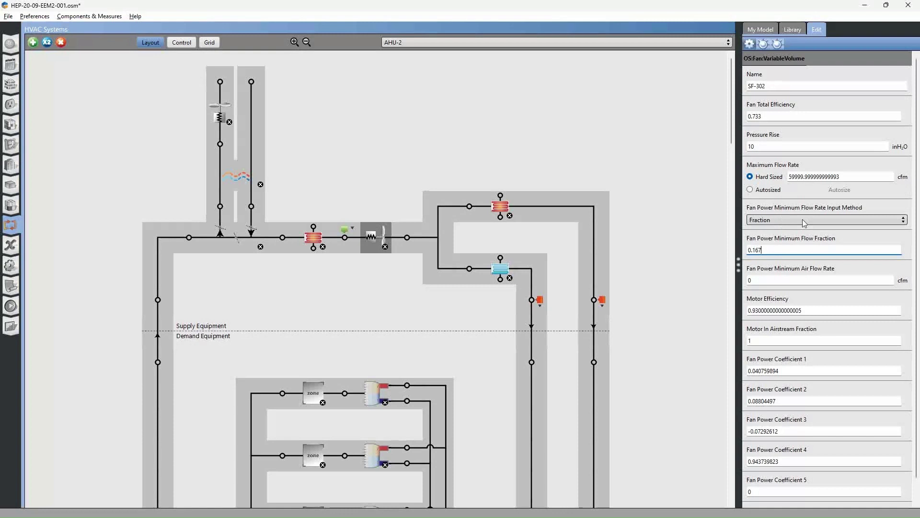
click(785, 220)
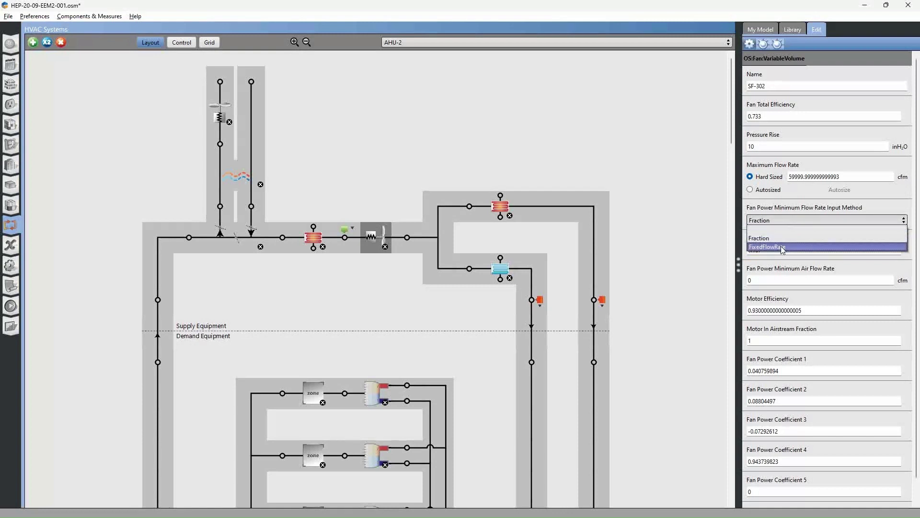
click(801, 216)
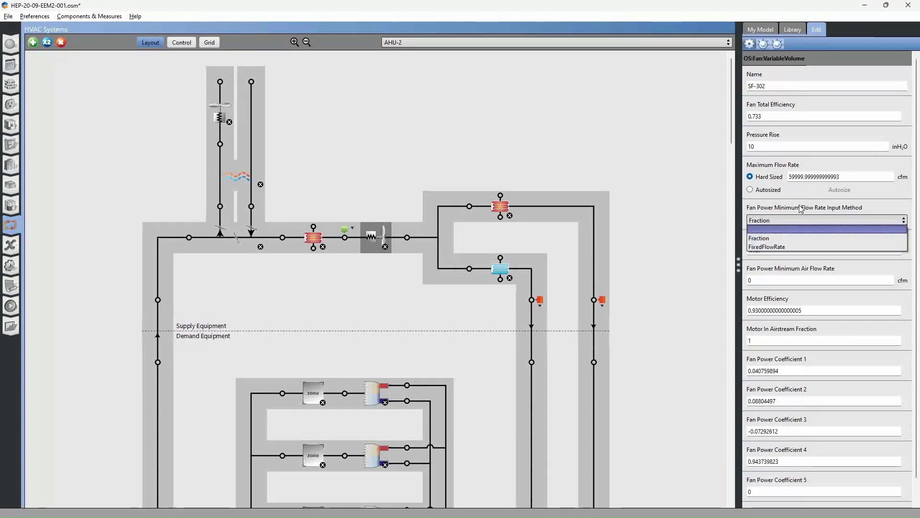
click(798, 220)
click(796, 237)
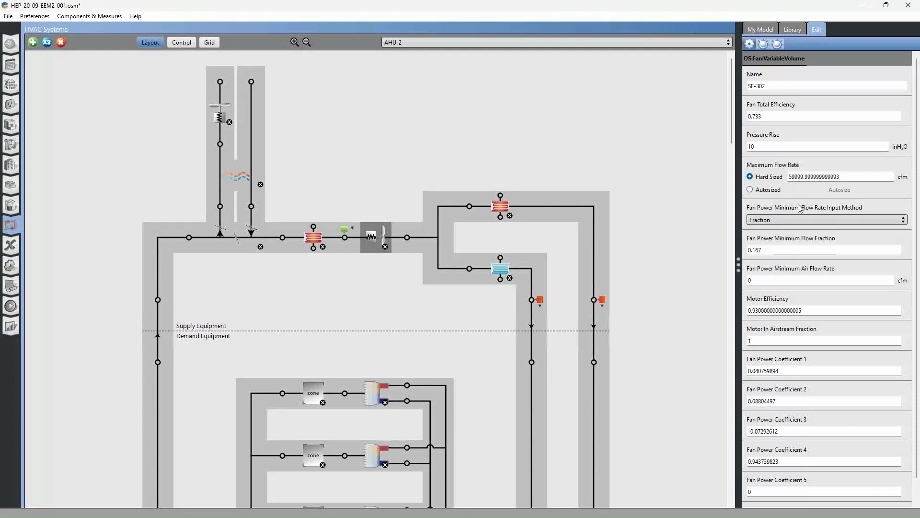
Step: Compare the 10000 CFM value in A5 with the part-load ratio formula in E5
key(alt+Tab)
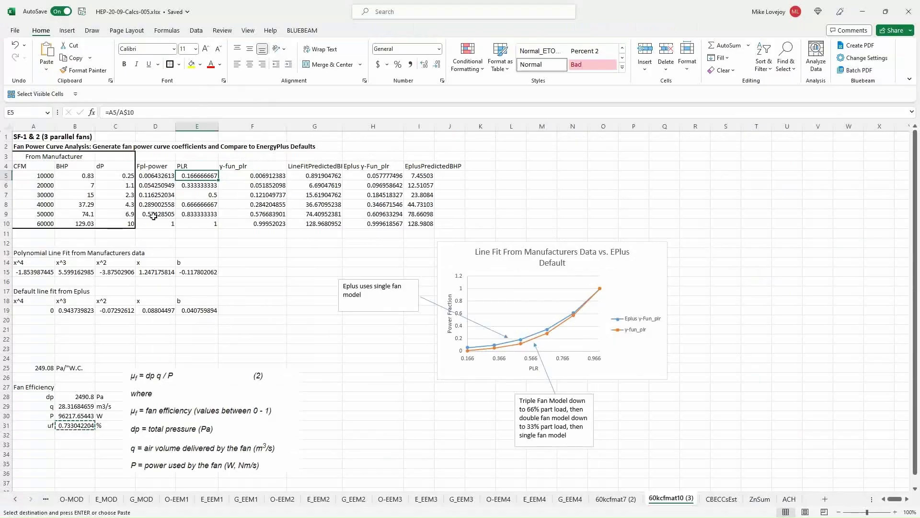
click(42, 177)
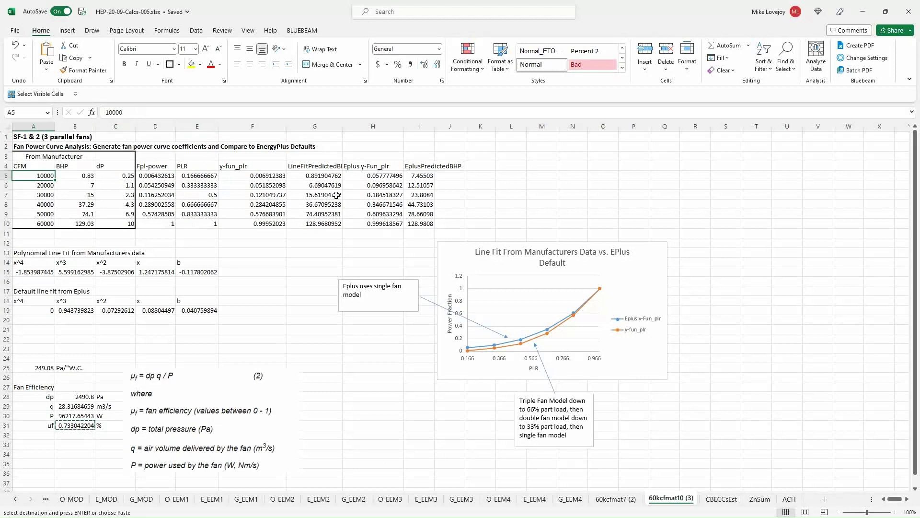
click(203, 175)
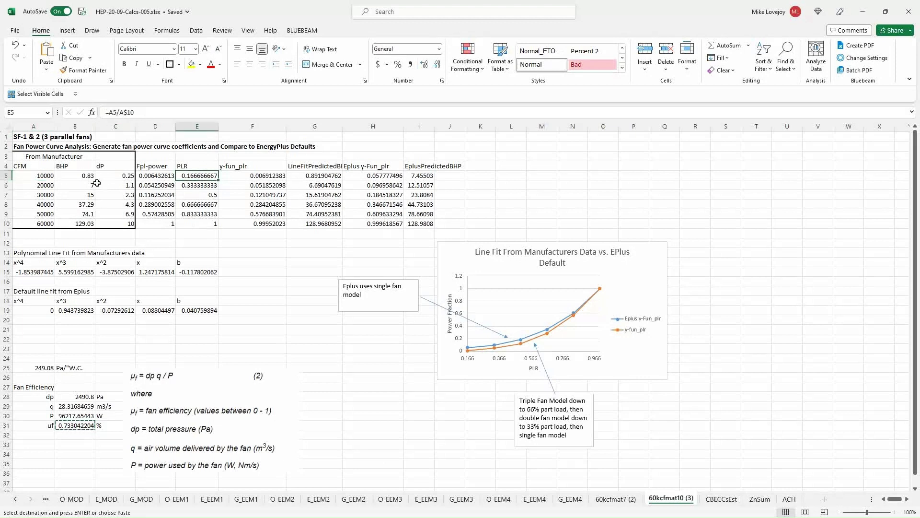
click(42, 177)
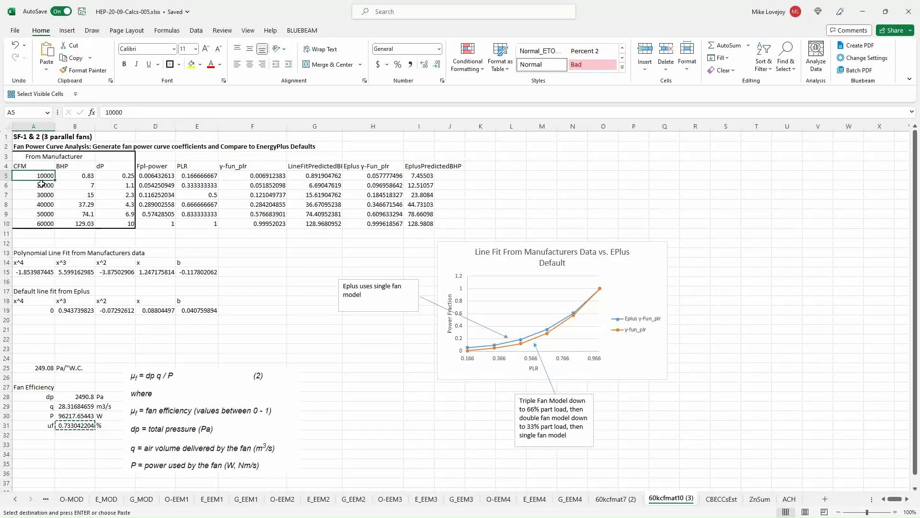
Step: Leave minimum air flow rate at 0 and inspect the current Fan Power Coefficient 1 value
key(alt+Tab)
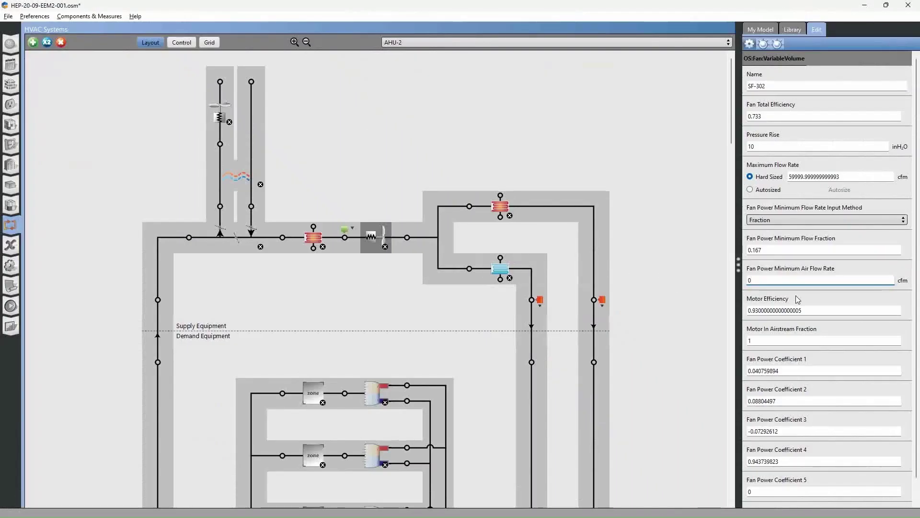
click(825, 311)
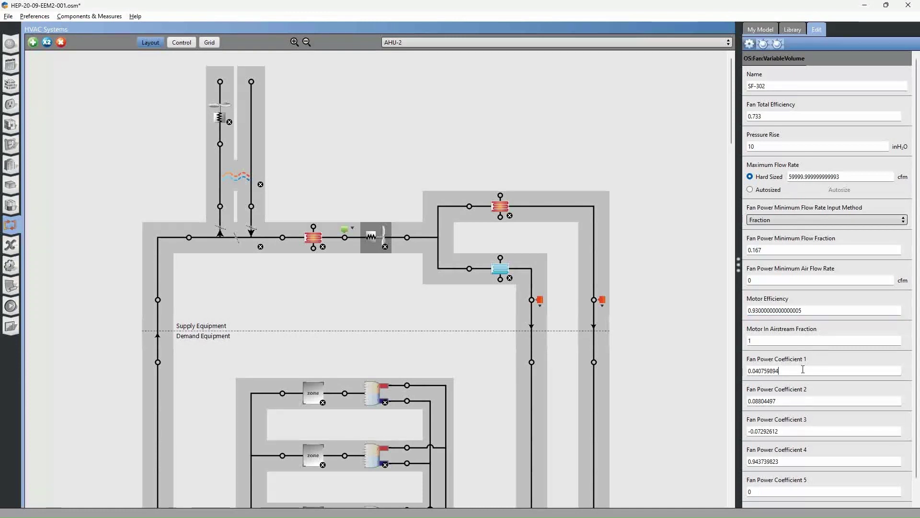
scroll(829, 342, down, 1)
click(817, 348)
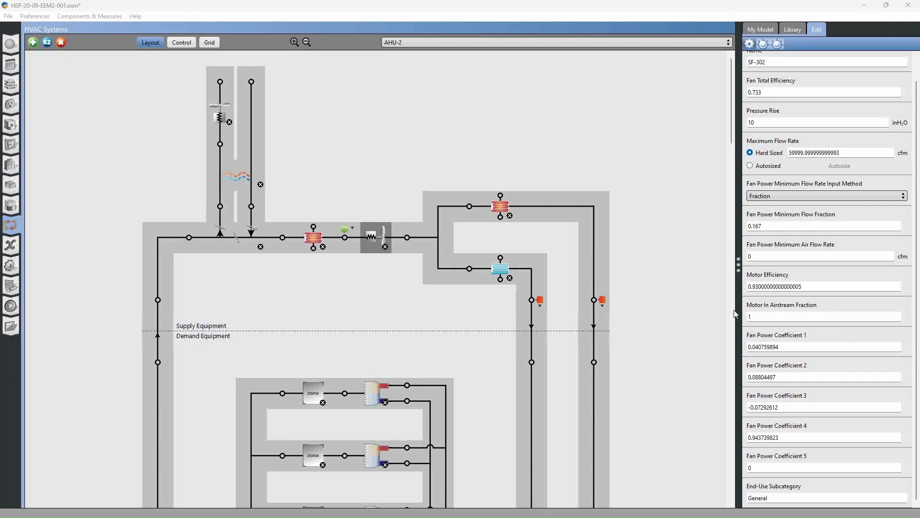
key(alt+Tab)
key(alt+Tab)
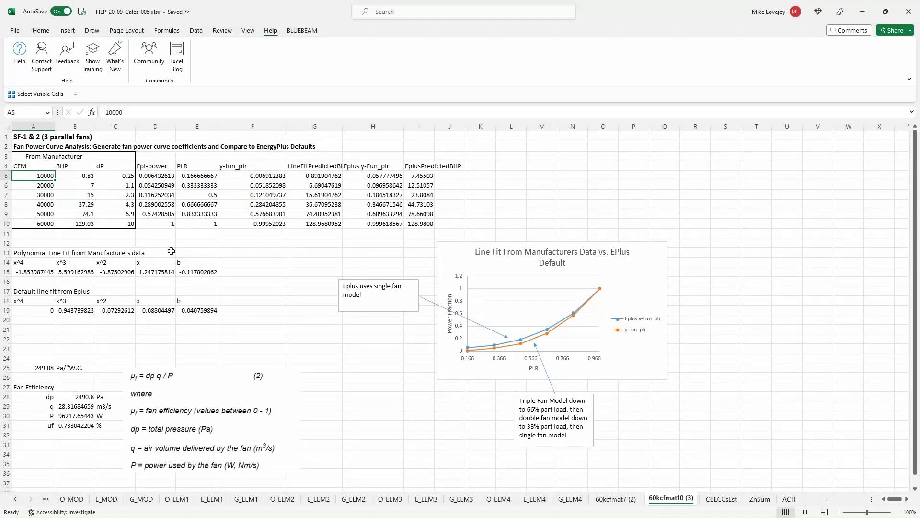
Step: Open A15's =LINEST(D5:D10,E5:E10^{1,2,3,4}) formula for editing to inspect its ranges
click(34, 272)
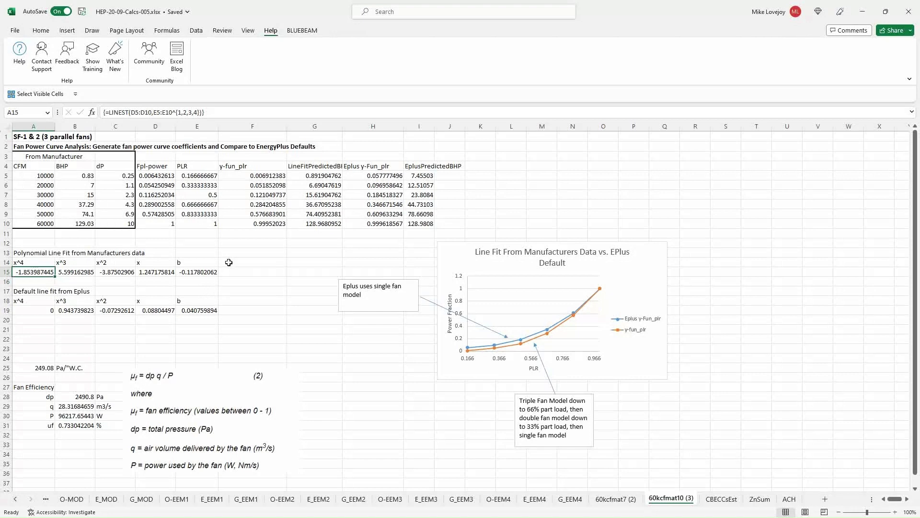
click(224, 112)
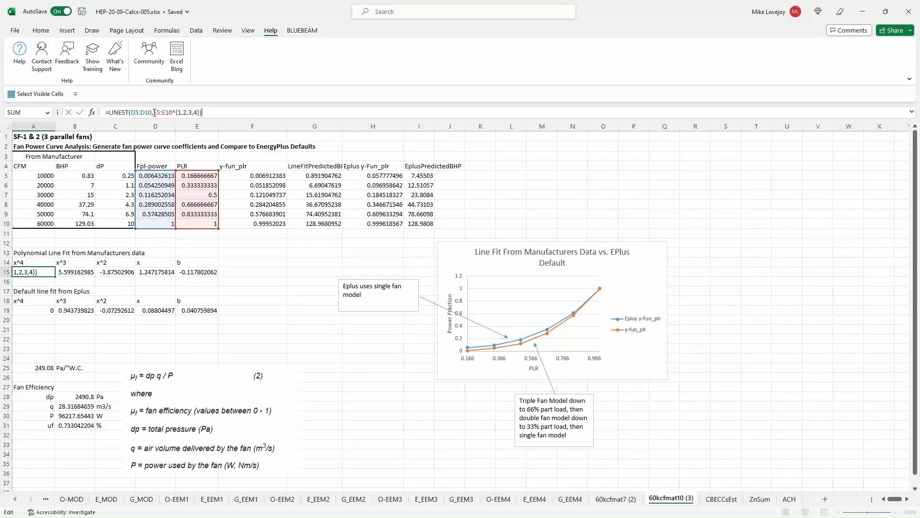
drag(154, 112, 172, 113)
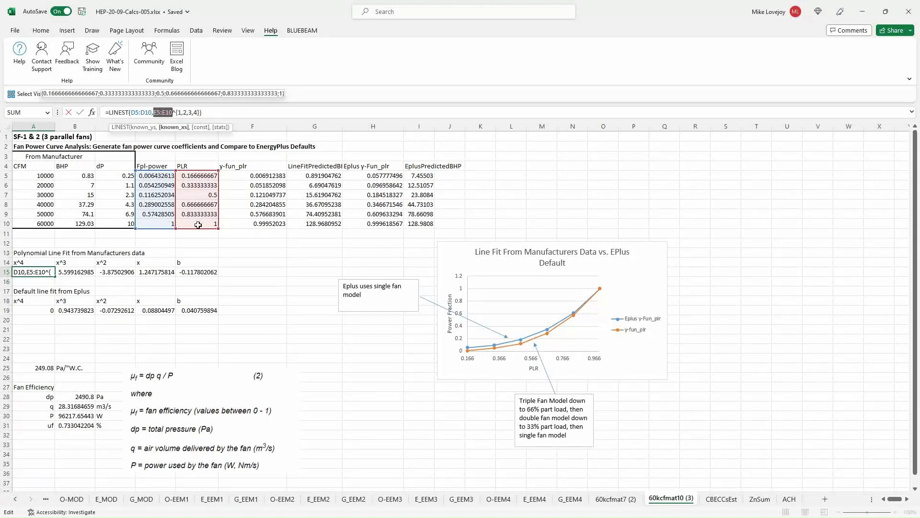
key(Return)
click(199, 176)
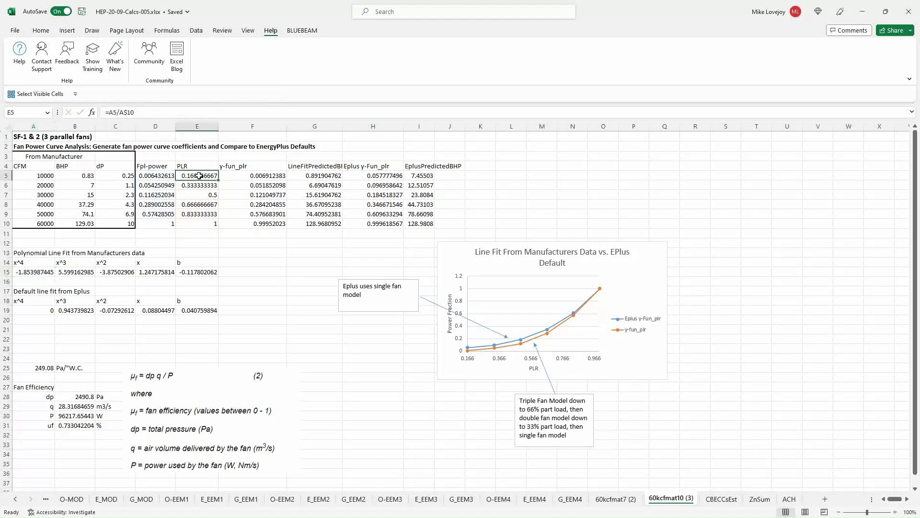
click(155, 111)
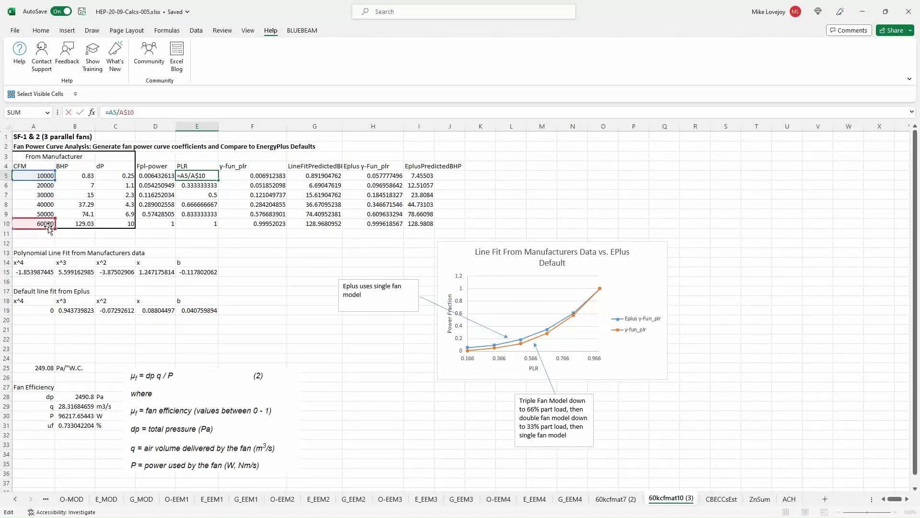
click(25, 270)
click(214, 114)
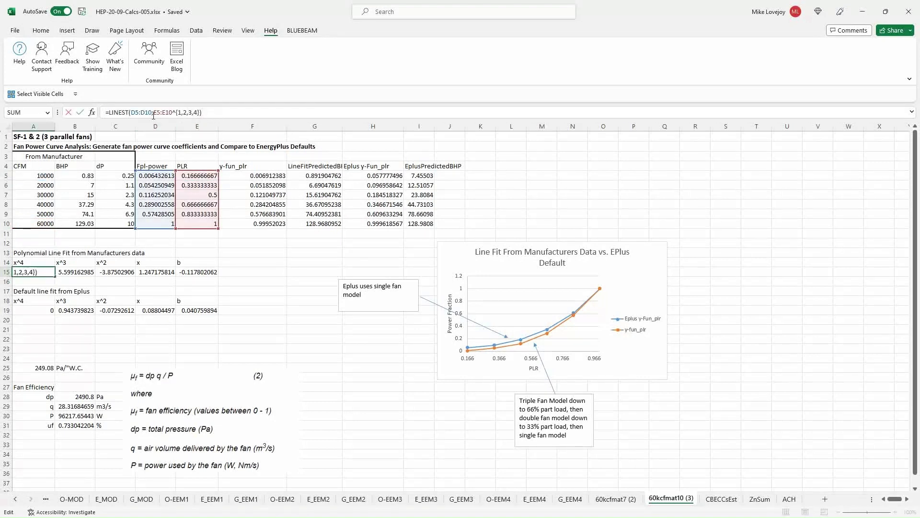
drag(151, 112, 131, 112)
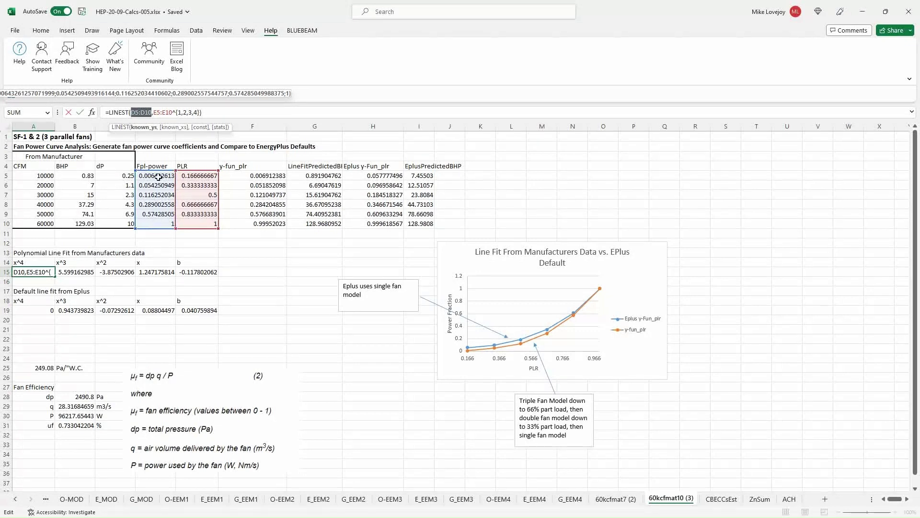
key(ctrl+shift+Return)
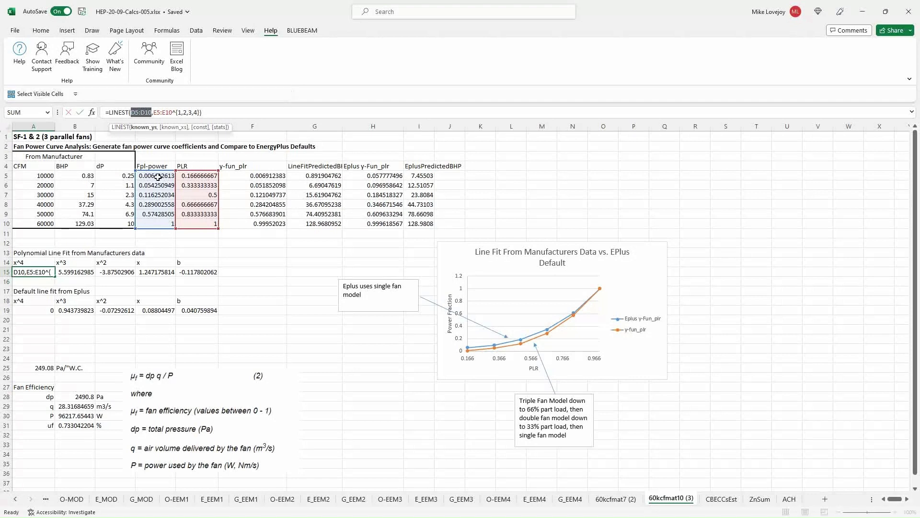
click(158, 177)
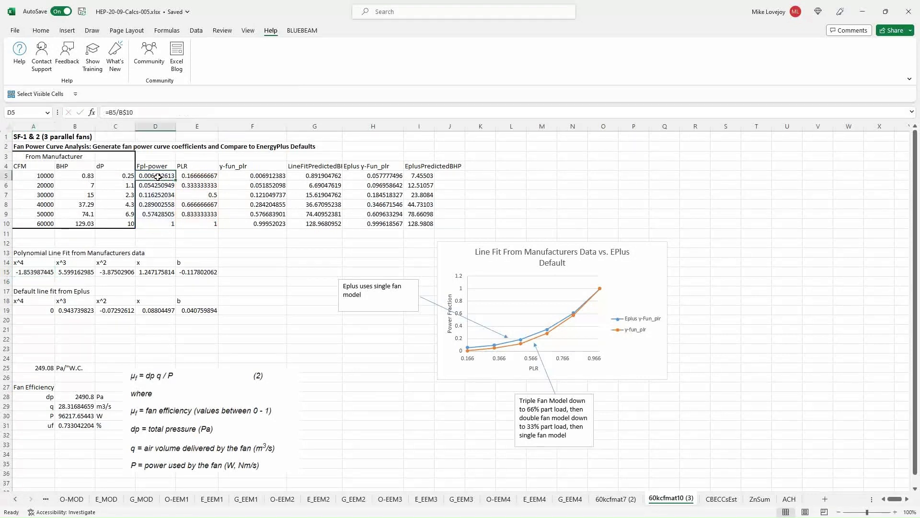
click(164, 110)
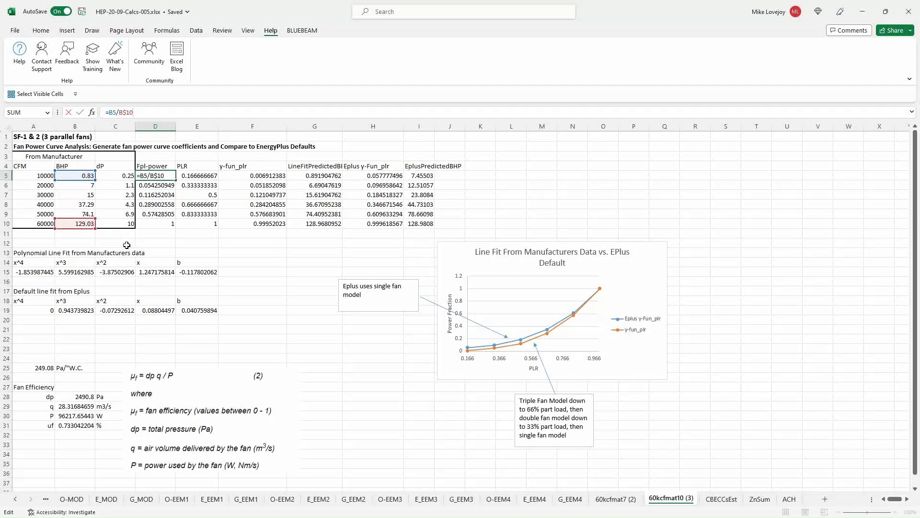
key(Return)
click(36, 271)
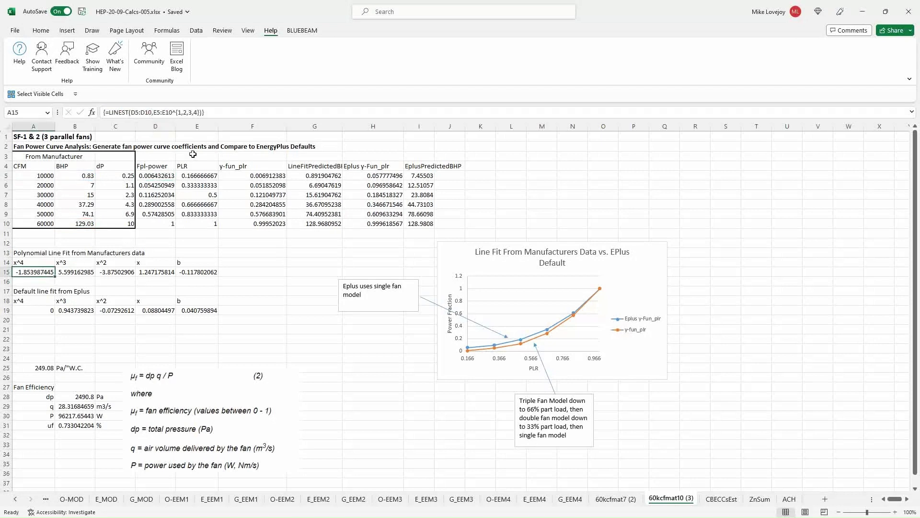
click(224, 111)
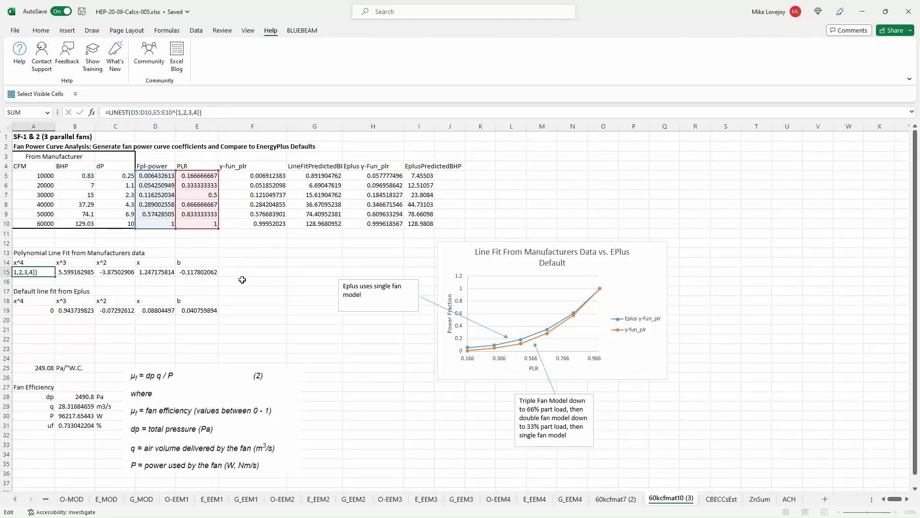
key(ctrl+shift+Return)
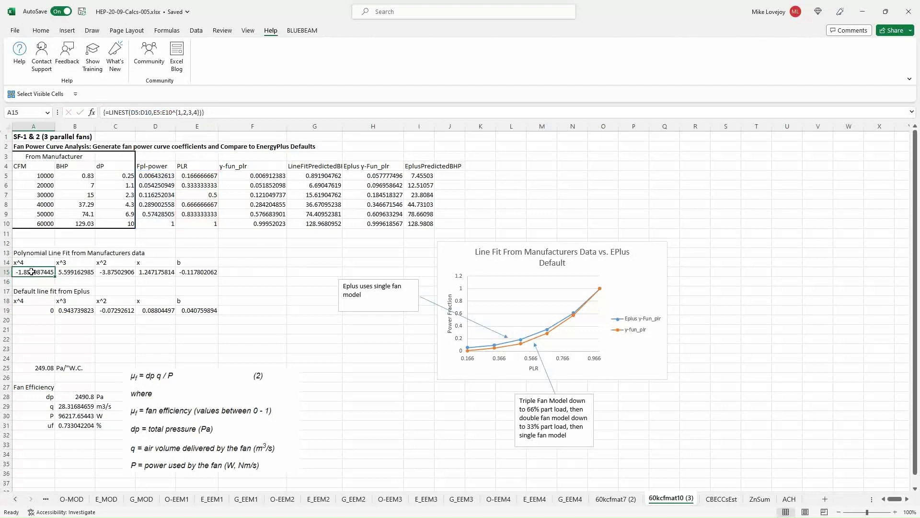
drag(31, 271, 201, 272)
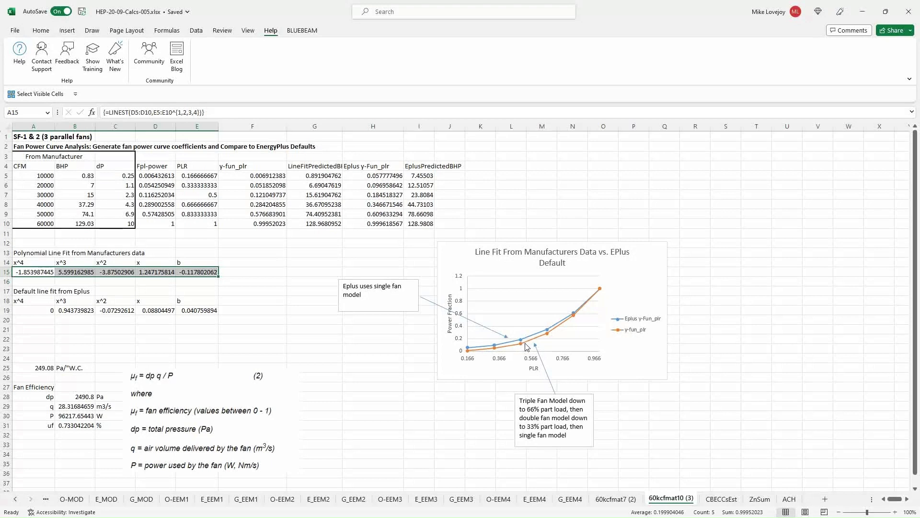
click(27, 271)
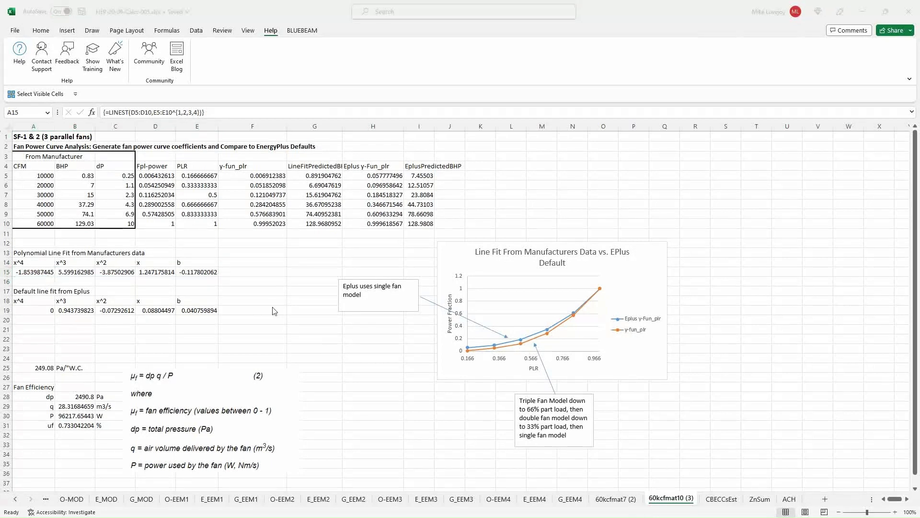
key(alt+Tab)
key(alt+Tab)
key(alt+Tab)
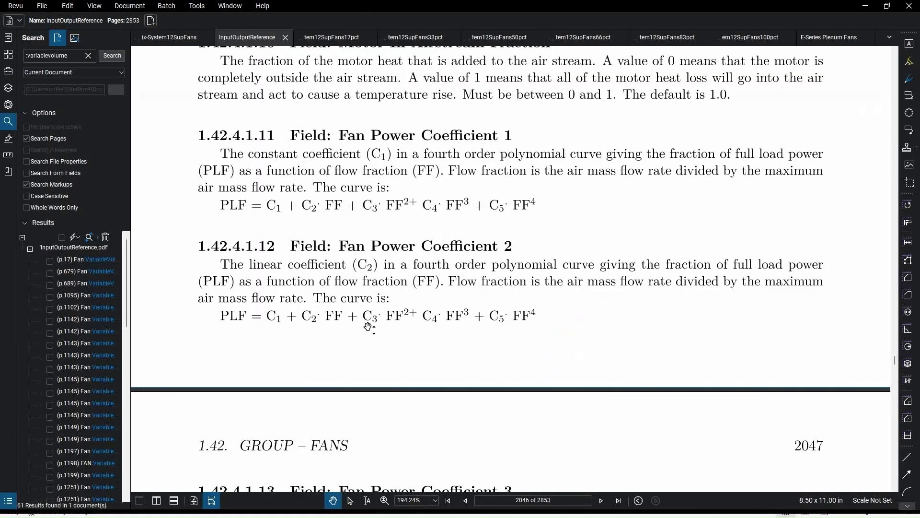
scroll(445, 238, up, 15)
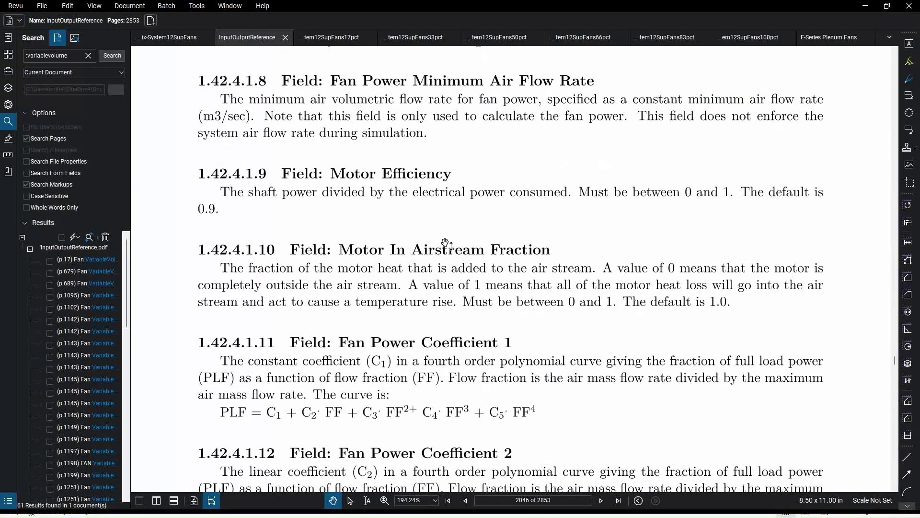
scroll(446, 265, up, 8)
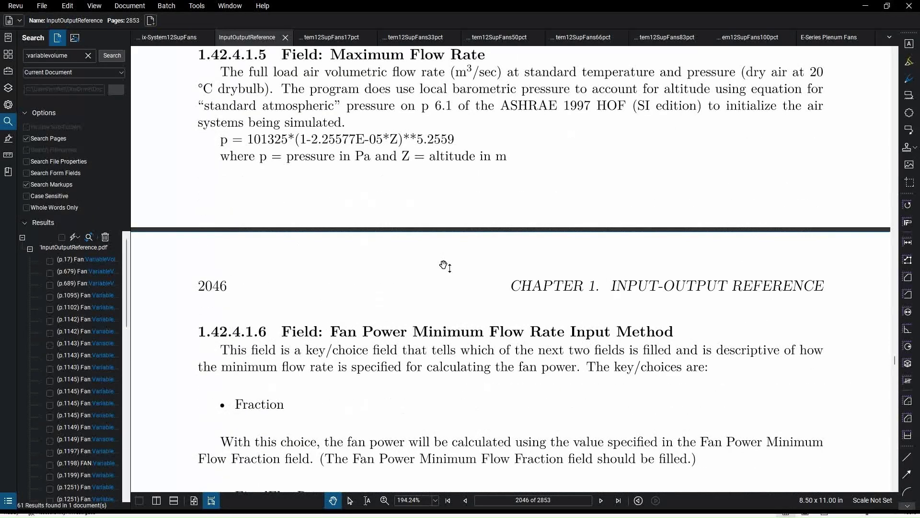
scroll(445, 265, up, 8)
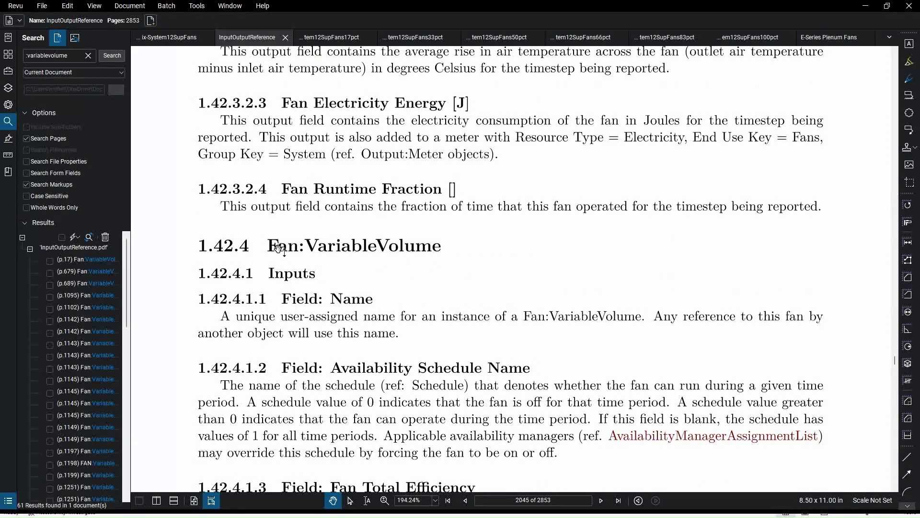
key(t)
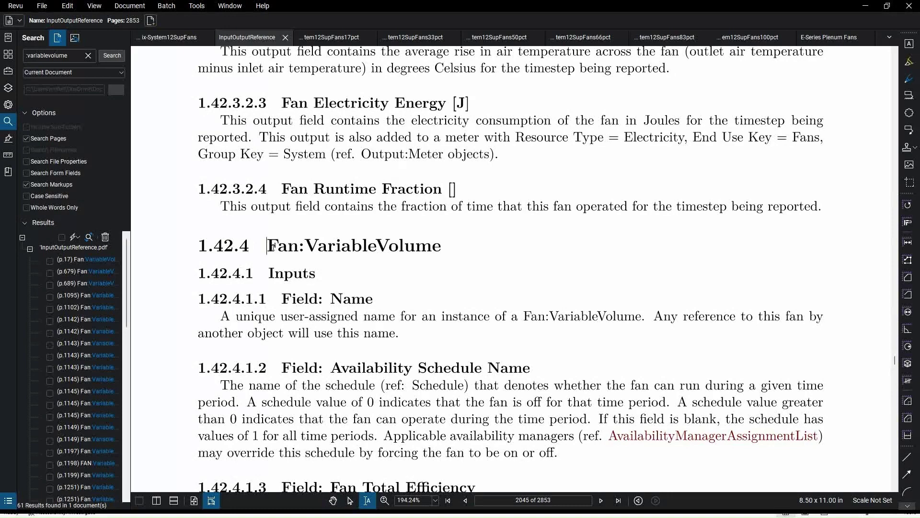
drag(271, 246, 450, 248)
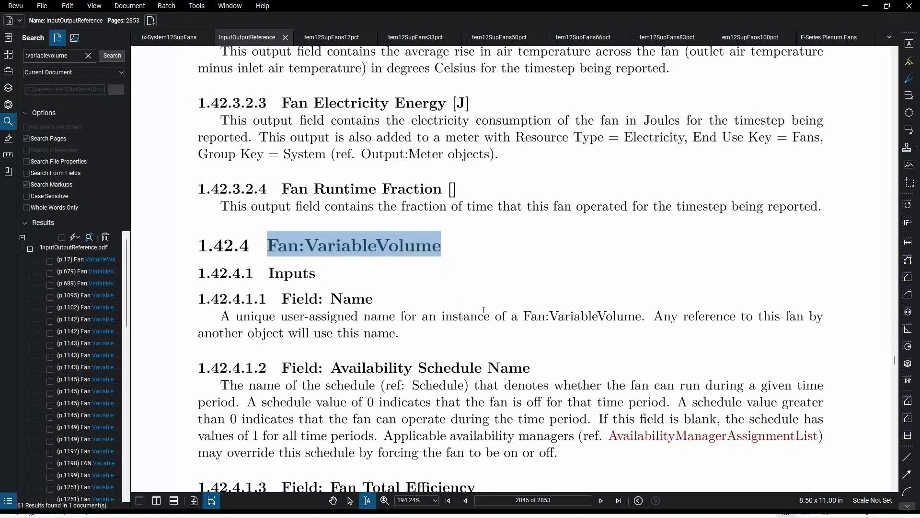
key(v)
scroll(477, 320, down, 3)
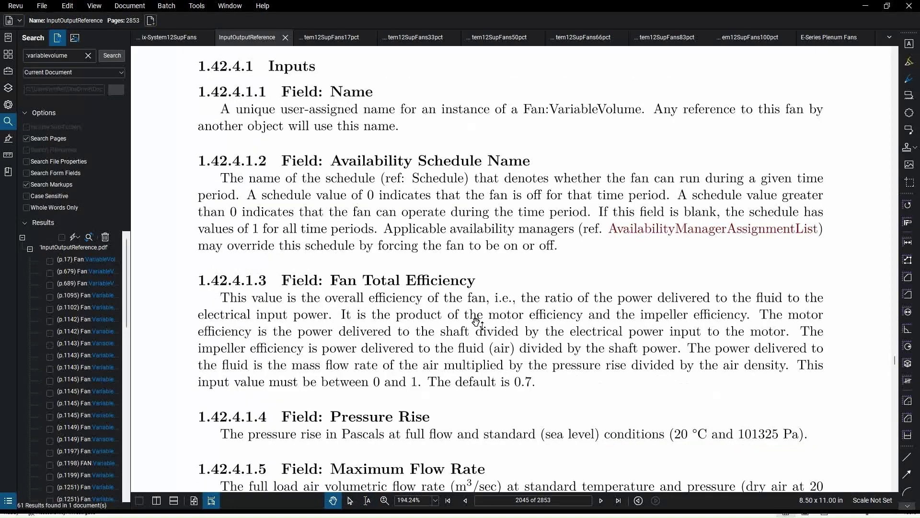
scroll(476, 320, down, 10)
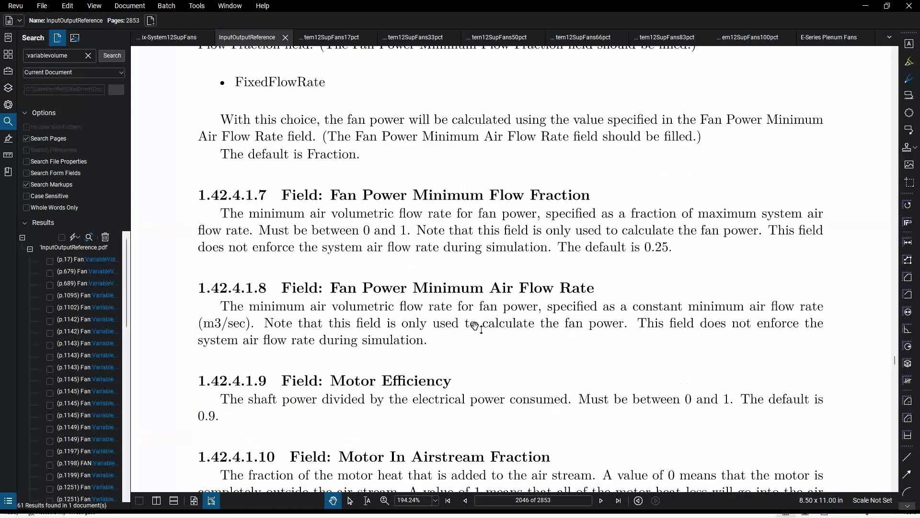
scroll(476, 326, down, 6)
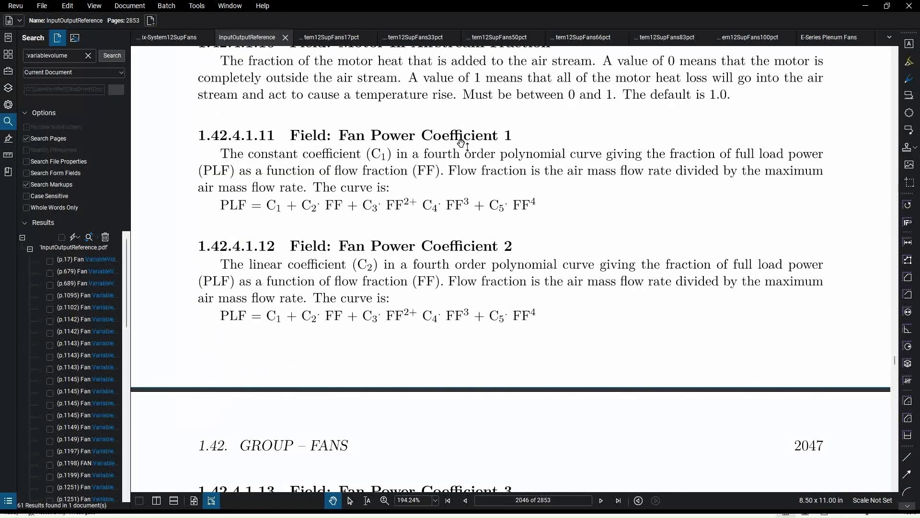
scroll(434, 290, down, 2)
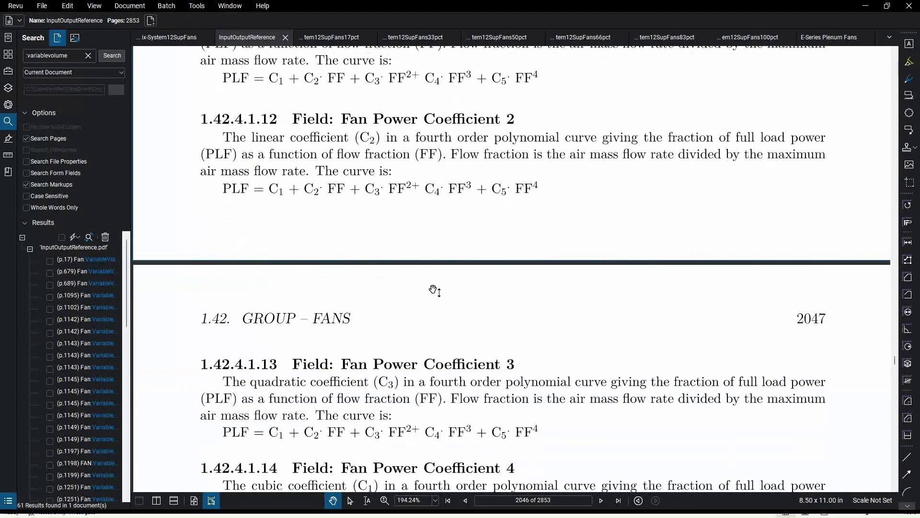
scroll(434, 289, down, 5)
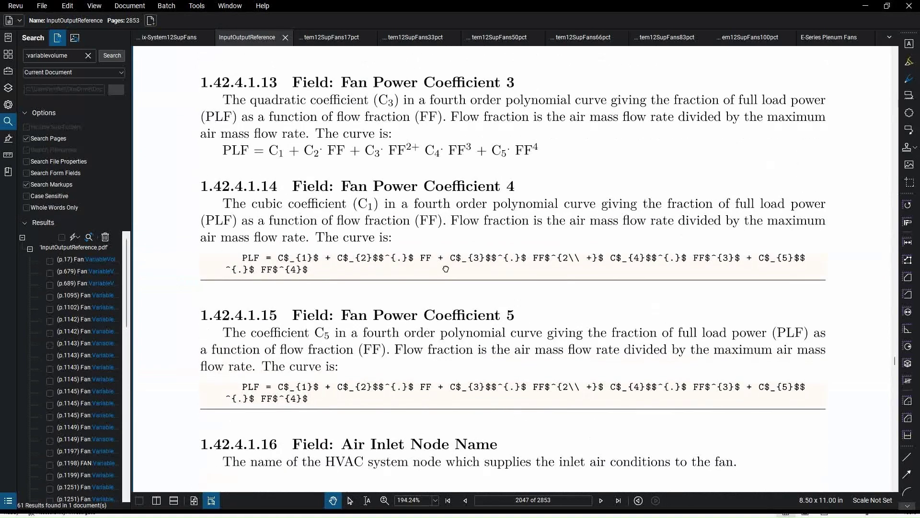
scroll(445, 269, down, 2)
scroll(417, 297, up, 4)
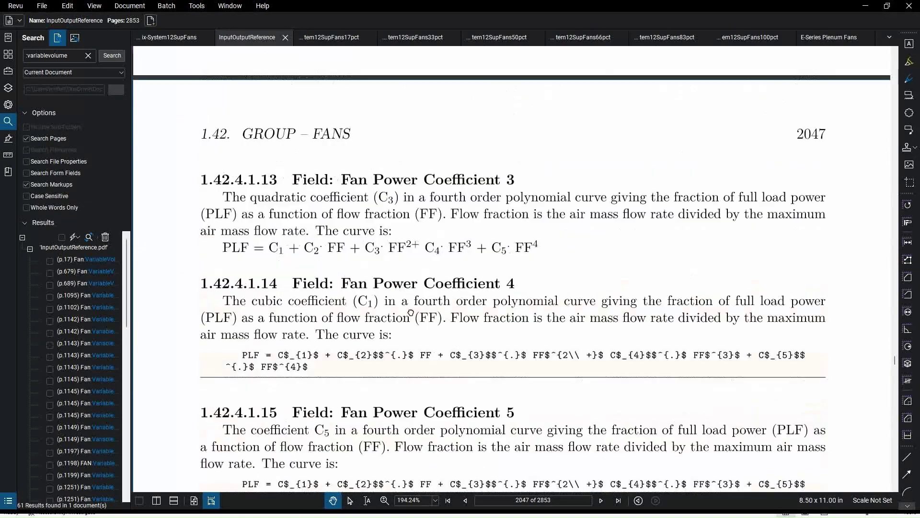
scroll(411, 312, up, 1)
key(shift+v)
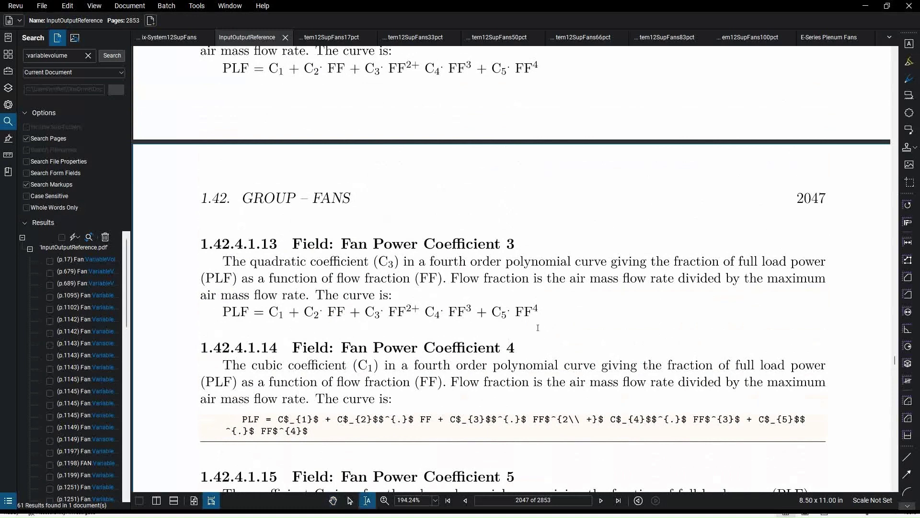
drag(545, 312, 276, 318)
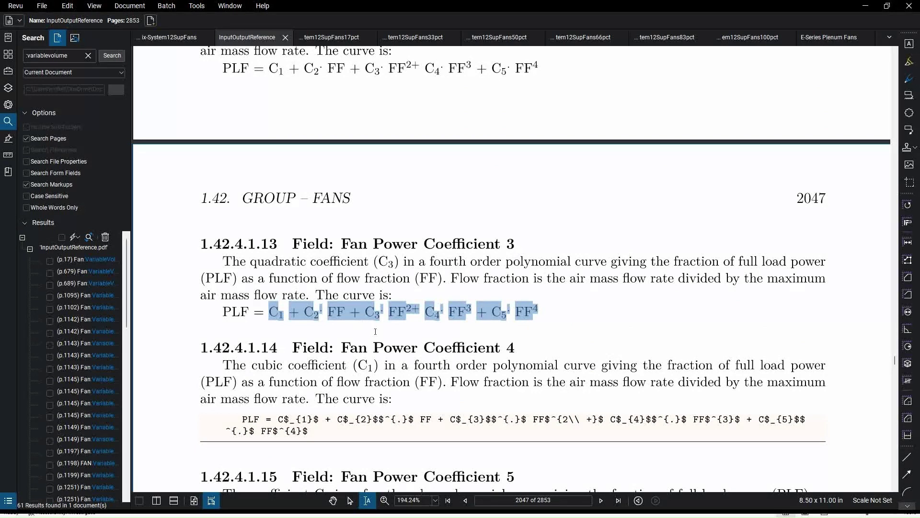
key(alt+Tab)
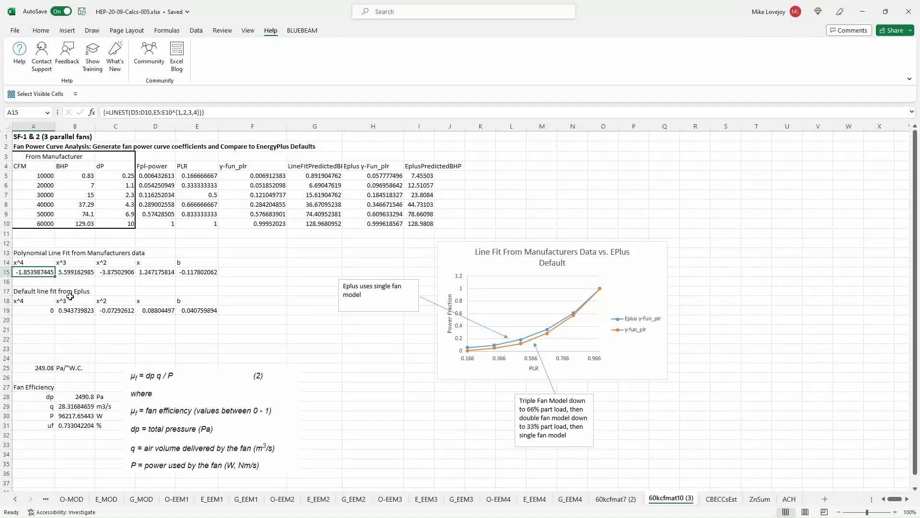
Step: Paste the five fitted coefficients from A15:E15 as values into row 21
drag(38, 272, 198, 272)
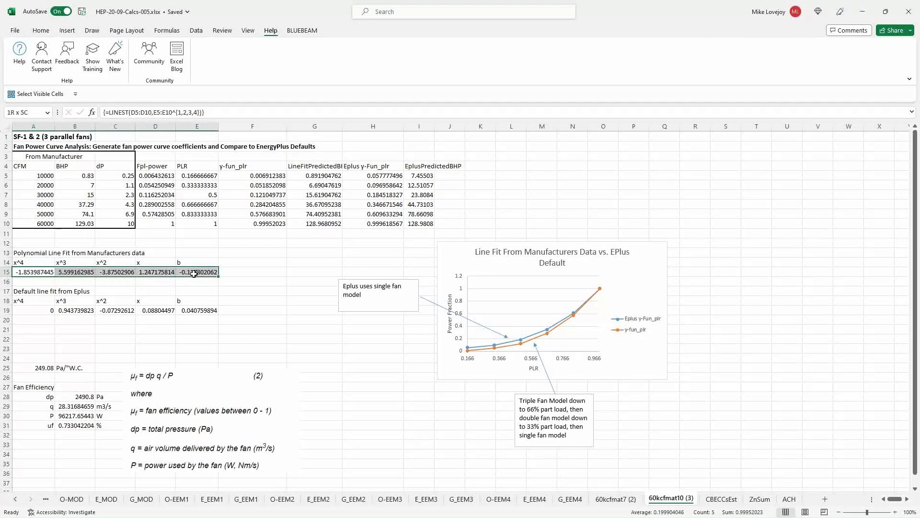
key(ctrl+c)
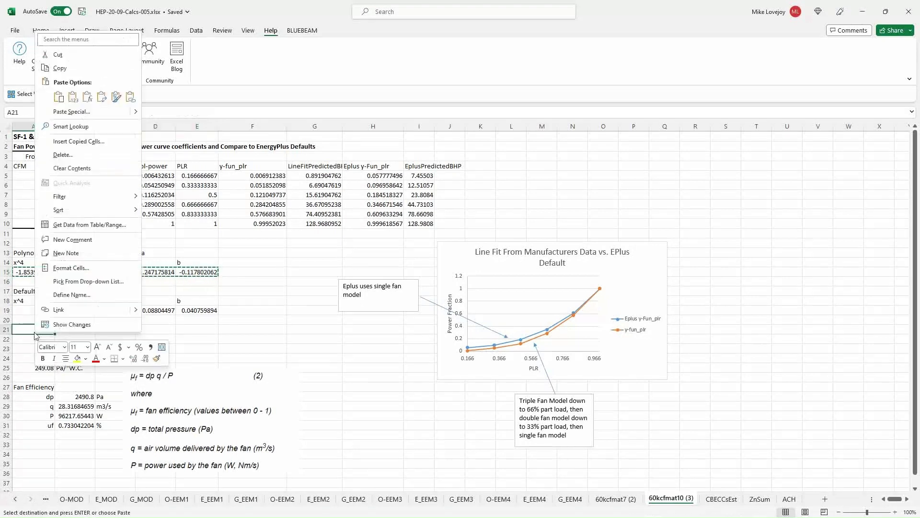
right_click(38, 330)
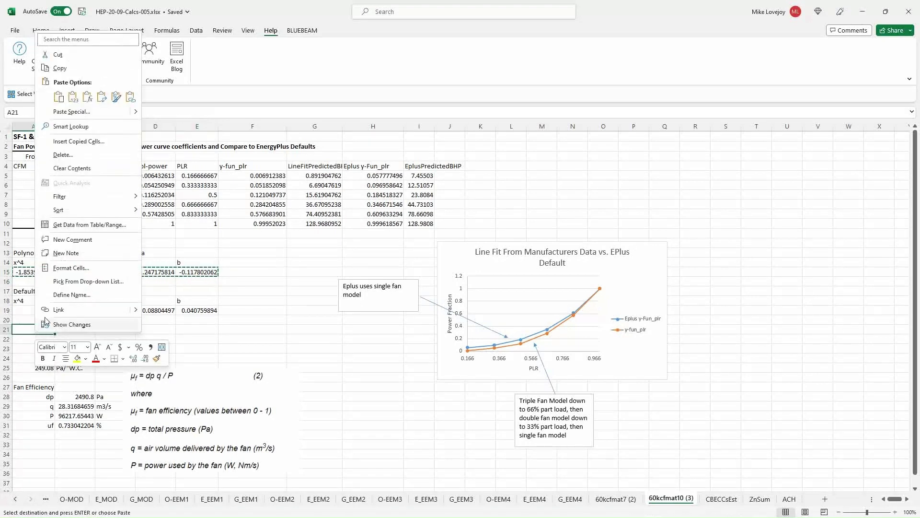
click(72, 97)
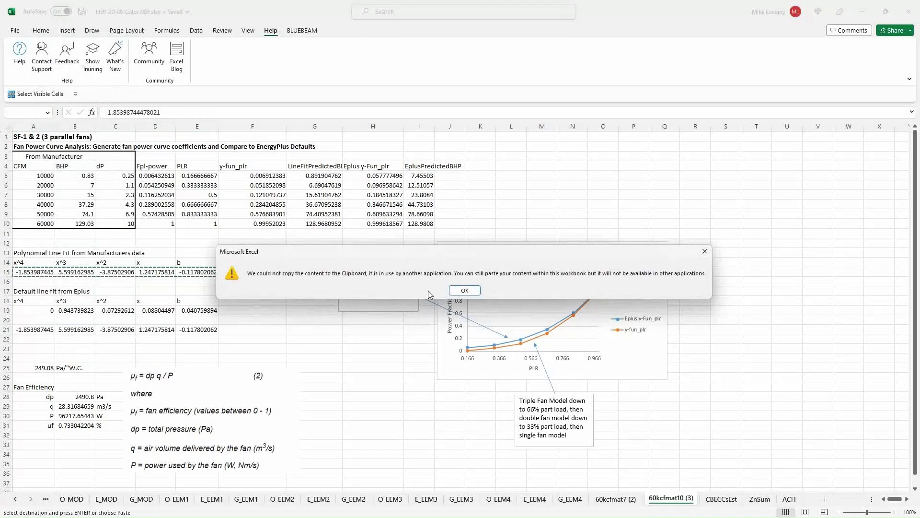
click(464, 291)
key(Escape)
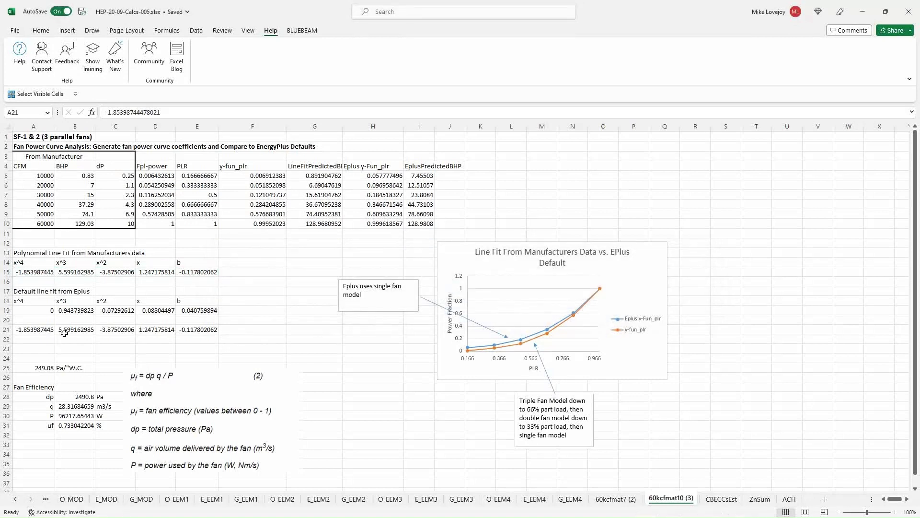
click(34, 330)
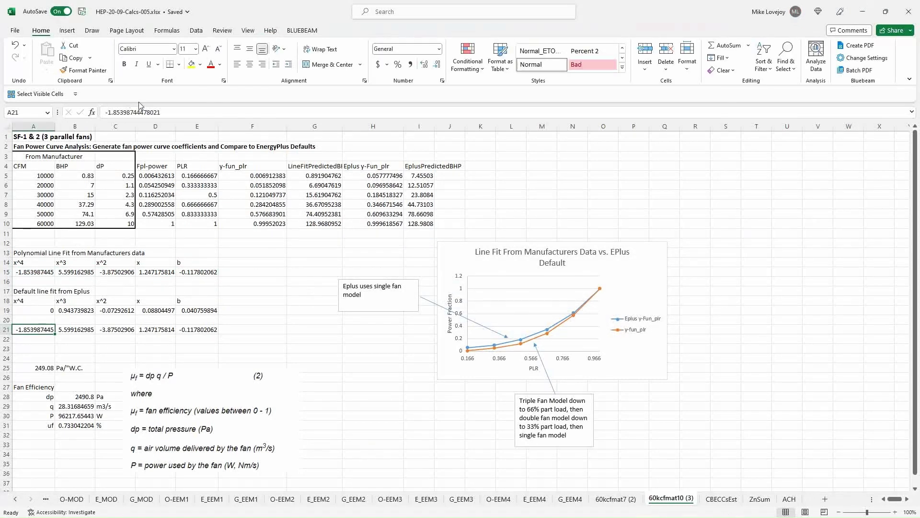
Step: Copy the x^4 coefficient from A21 and return to the OpenStudio model
triple_click(152, 112)
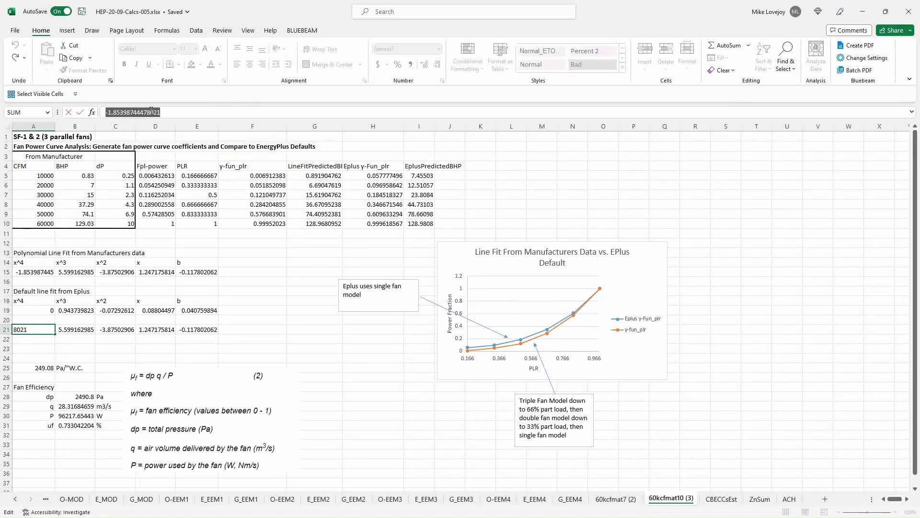
key(ctrl+c)
key(Escape)
key(alt+Tab)
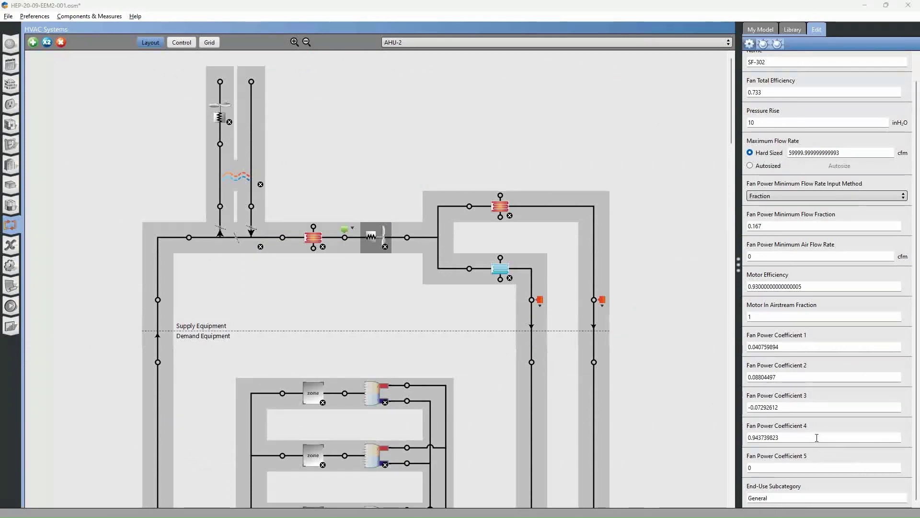
key(alt+Tab)
key(alt+Tab)
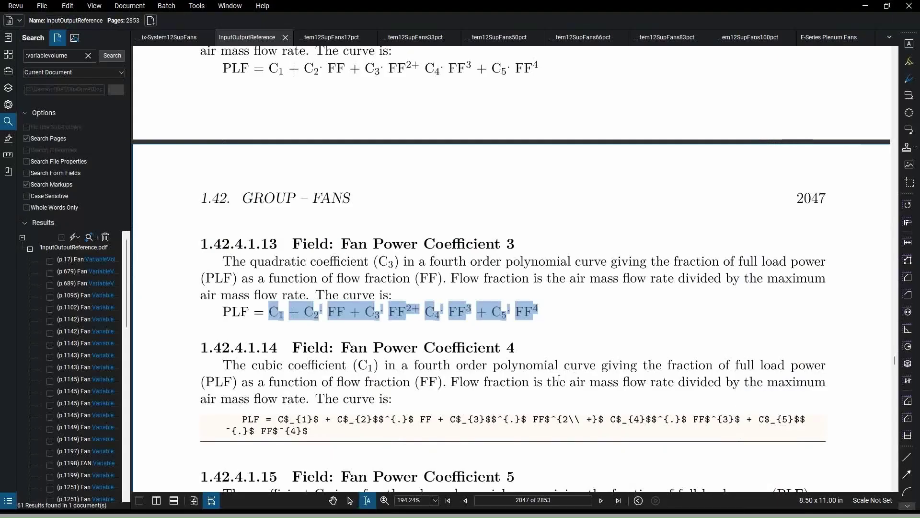
key(p)
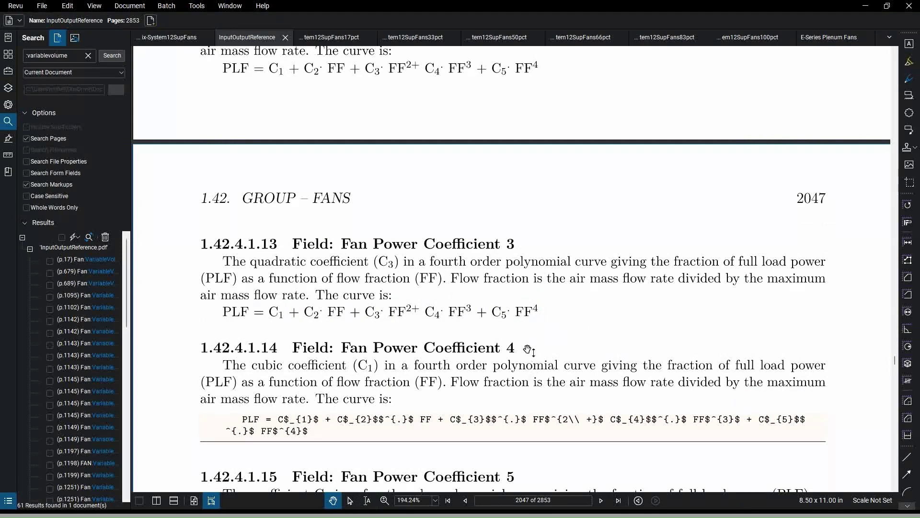
key(alt+Tab)
key(alt+Tab)
key(alt+Tab)
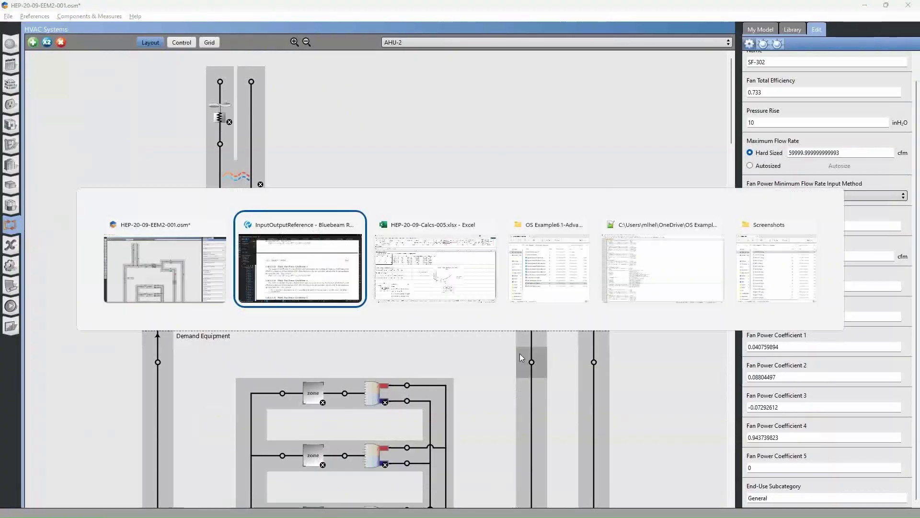
click(29, 264)
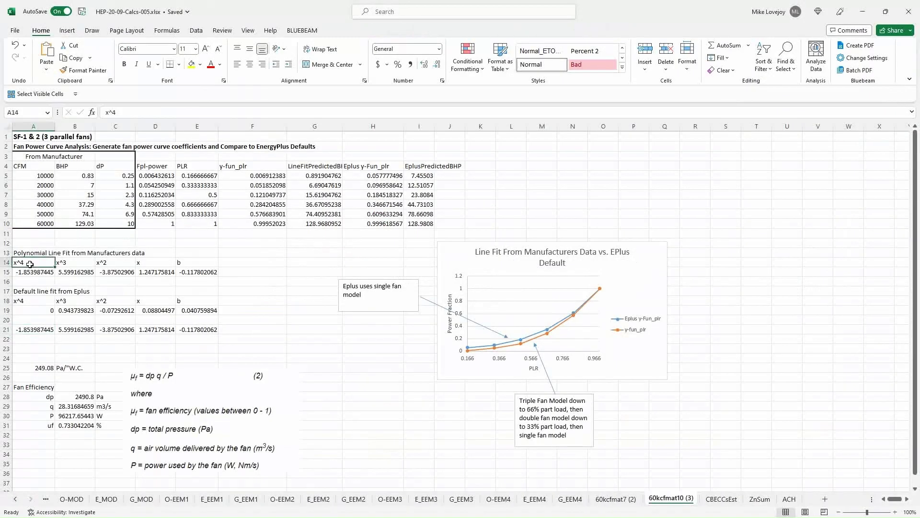
click(37, 329)
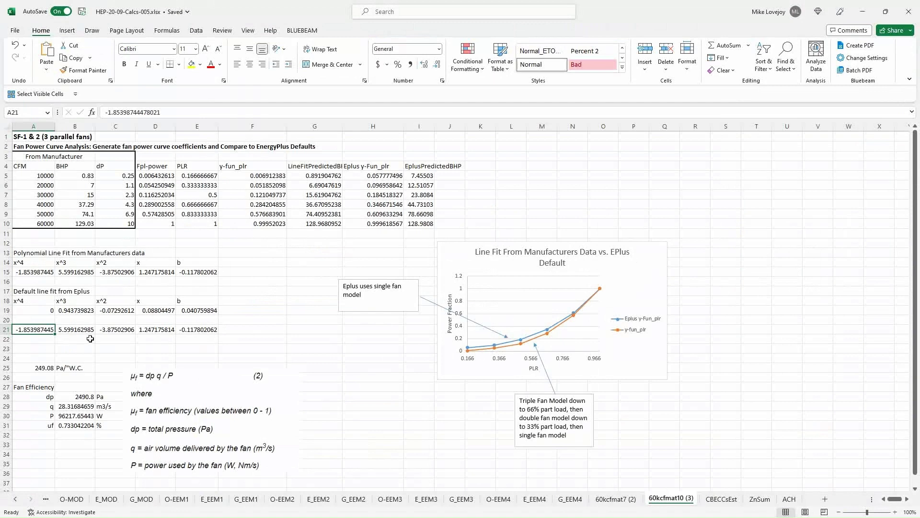
key(alt+Tab)
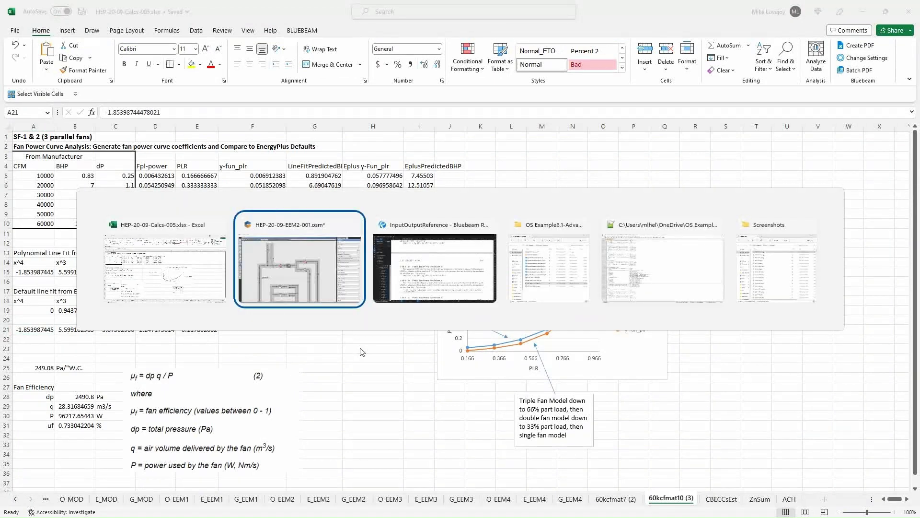
key(alt+Tab)
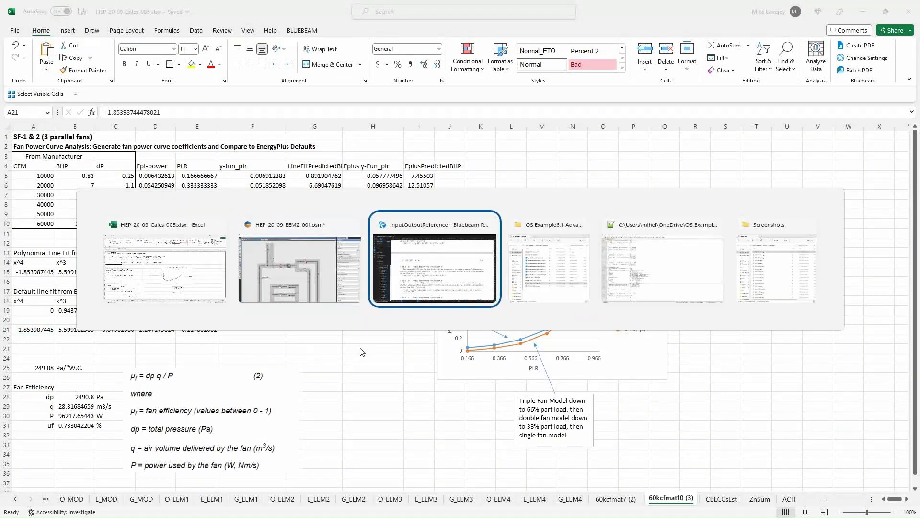
key(alt+Tab)
key(alt+Tab)
key(alt+Tab)
key(alt+Tab)
key(alt+Tab)
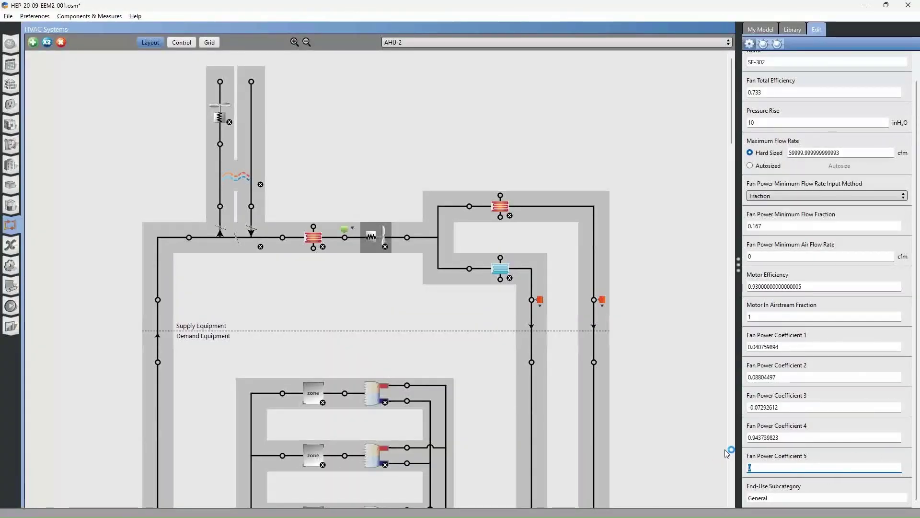
Step: Paste the x^4, x^3 and x^2 fits from A21:C21 into Fan Power Coefficients 5, 4 and 3
key(ctrl+v)
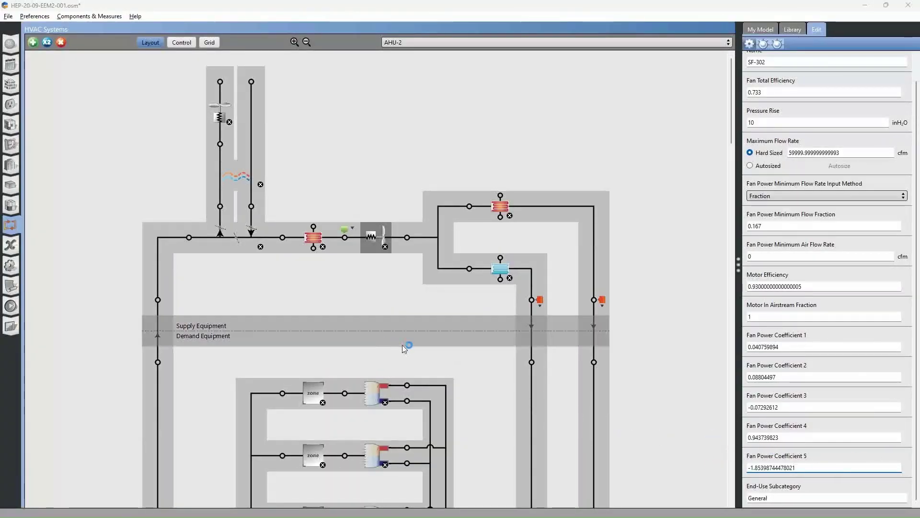
key(alt+Tab)
click(82, 328)
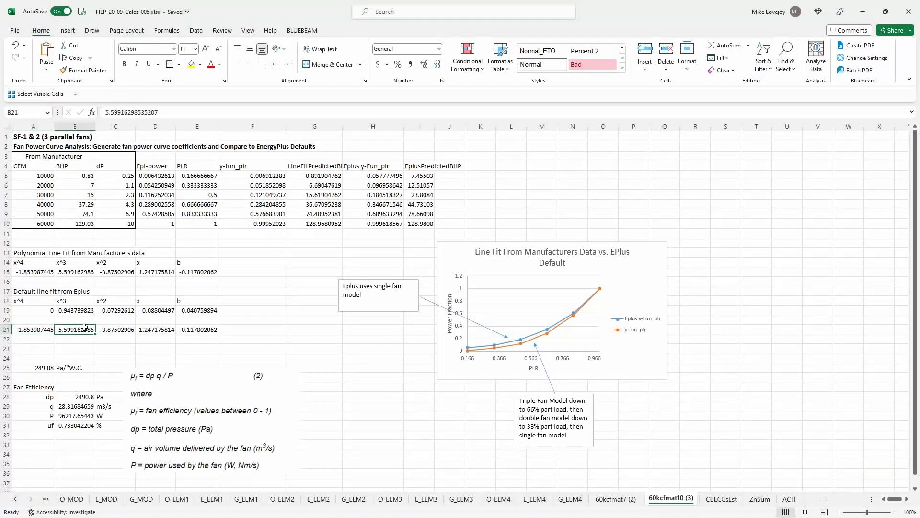
double_click(154, 114)
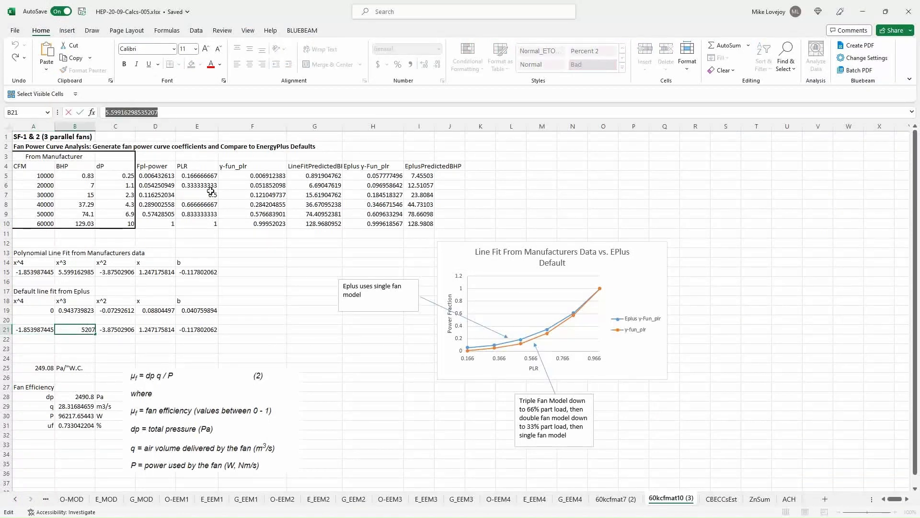
key(alt+Tab)
key(shift+Tab)
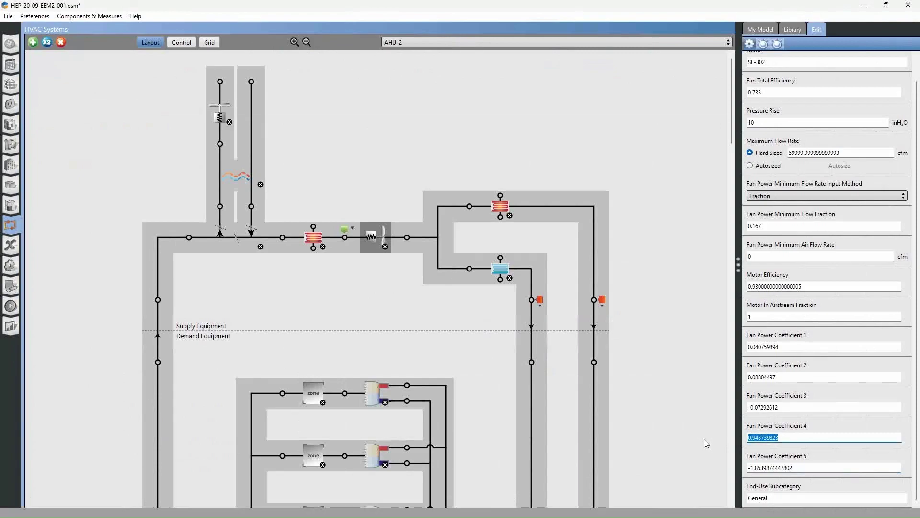
key(ctrl+v)
key(alt+Tab)
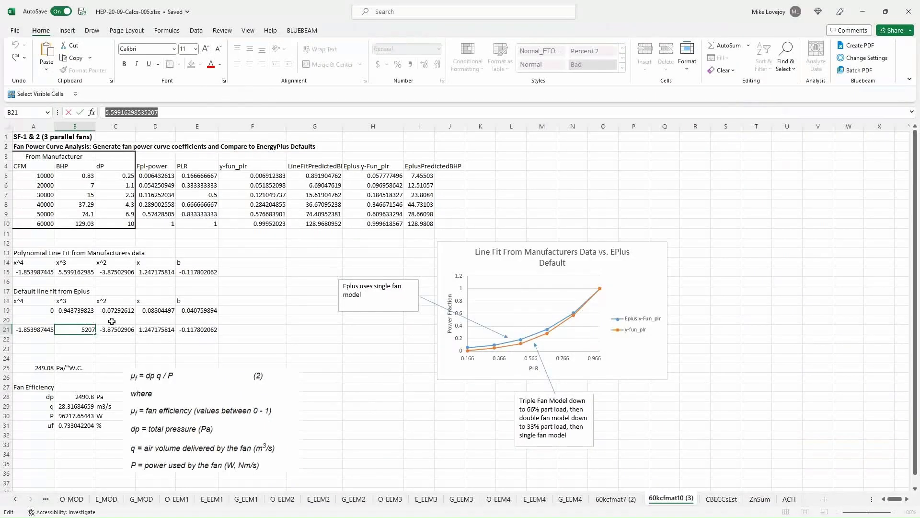
click(116, 330)
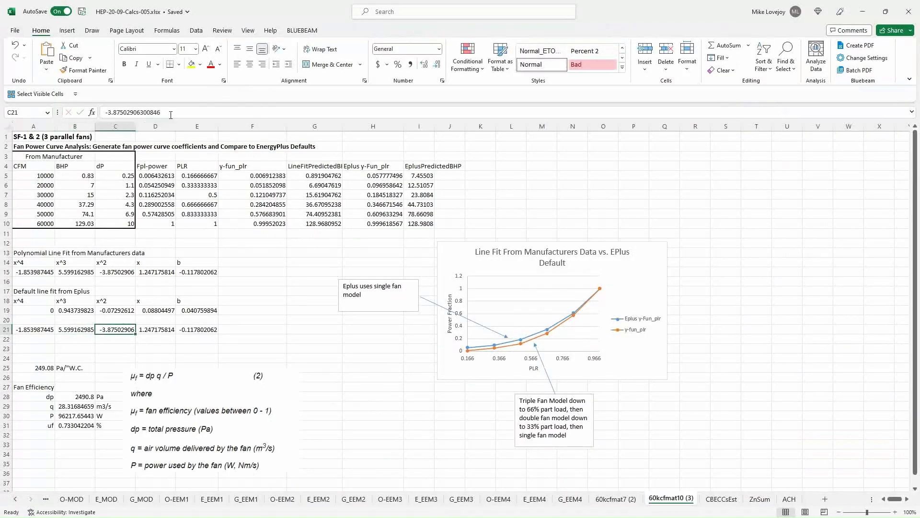
double_click(153, 113)
key(alt+Tab)
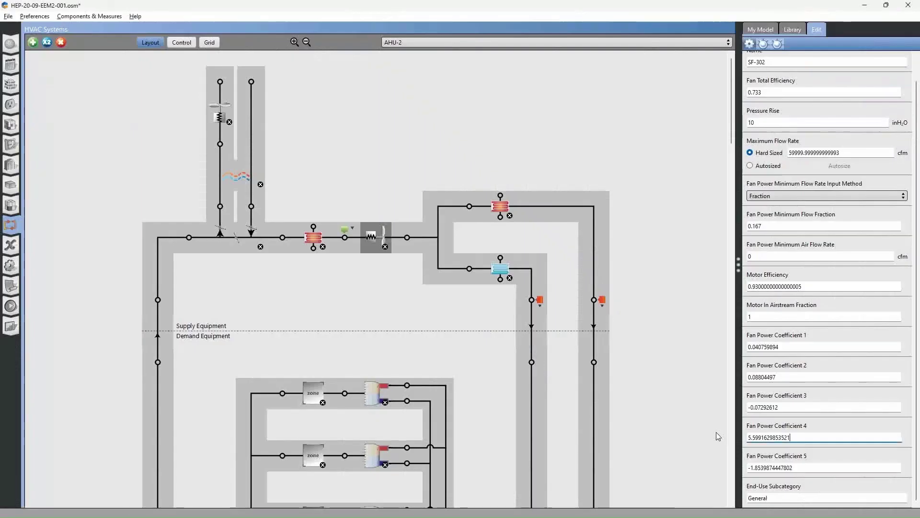
triple_click(792, 404)
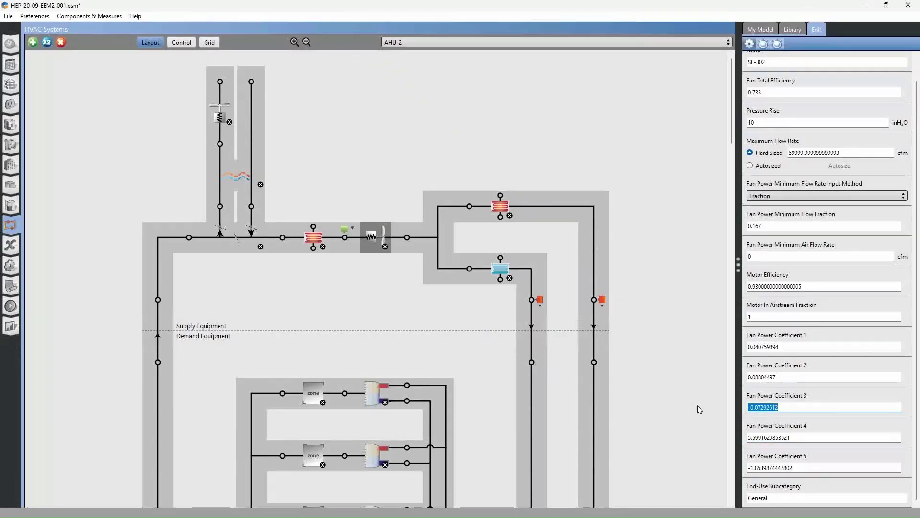
key(ctrl+v)
Step: Paste the x and constant fits from D21:E21 into Coefficients 2 and 1 (-0.117802061536073)
key(alt+Tab)
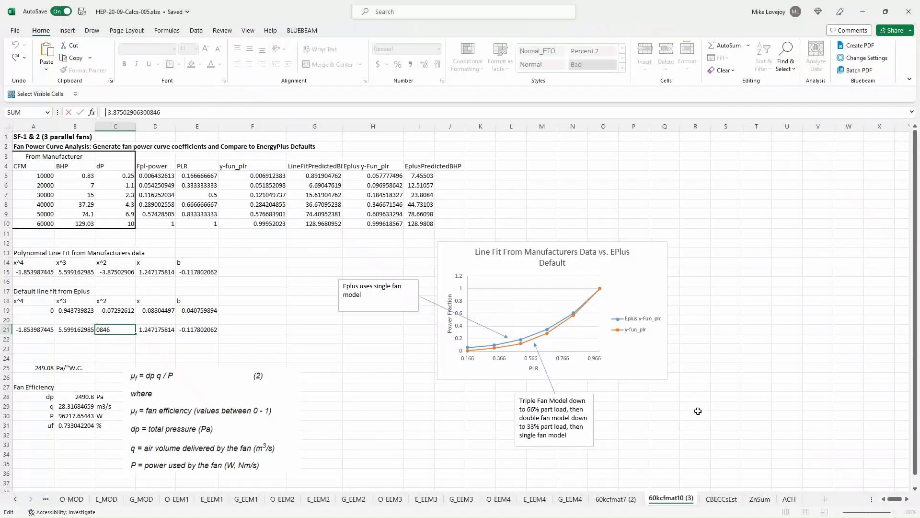
key(Escape)
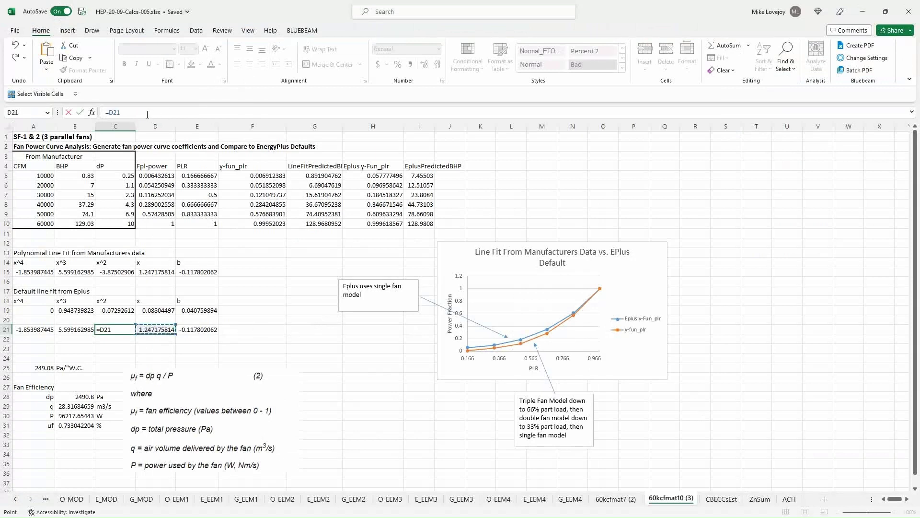
click(152, 329)
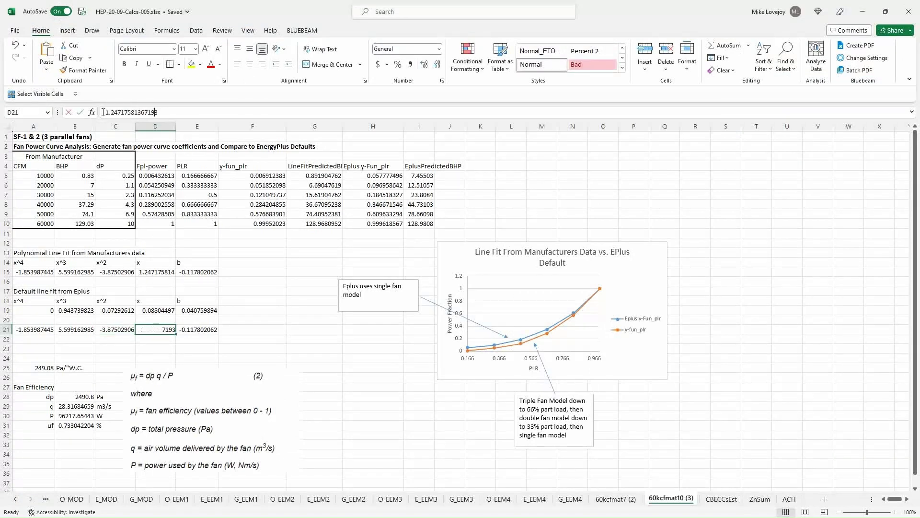
key(F2)
key(shift+Home)
key(alt+Tab)
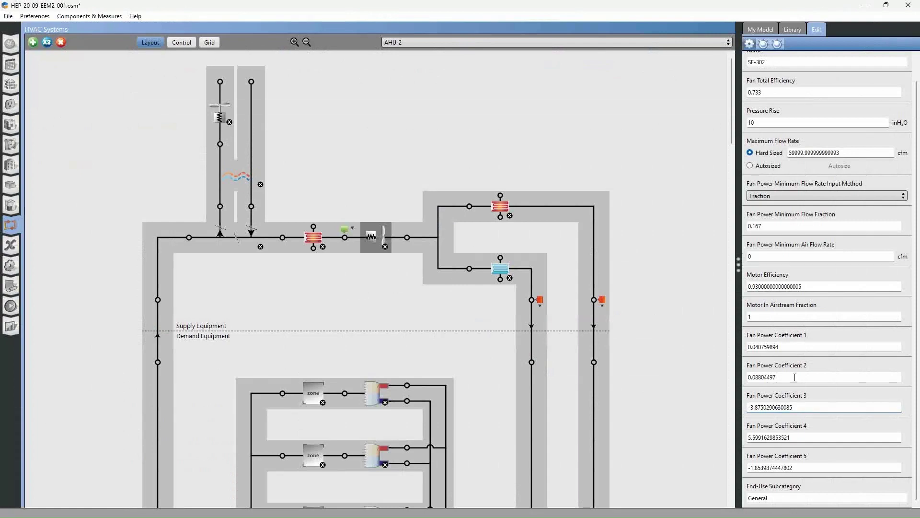
drag(789, 377, 706, 379)
key(ctrl+c)
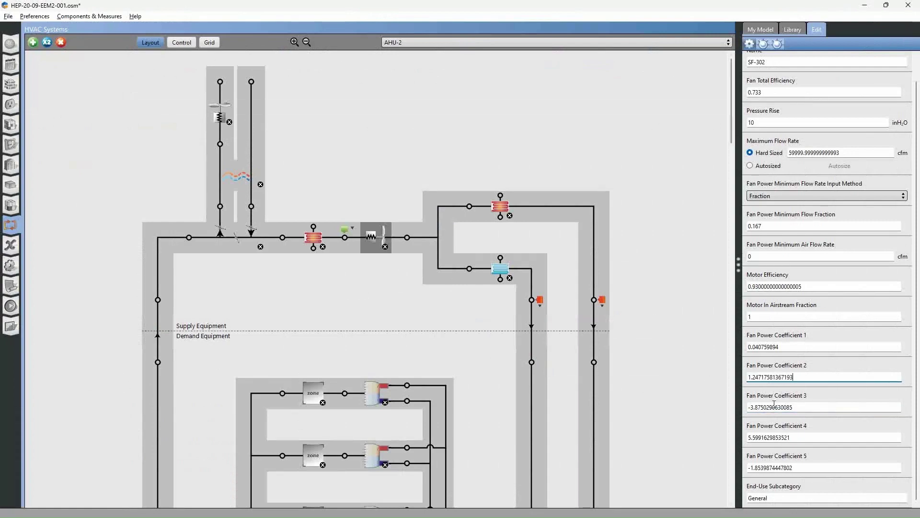
key(alt+Tab)
click(207, 327)
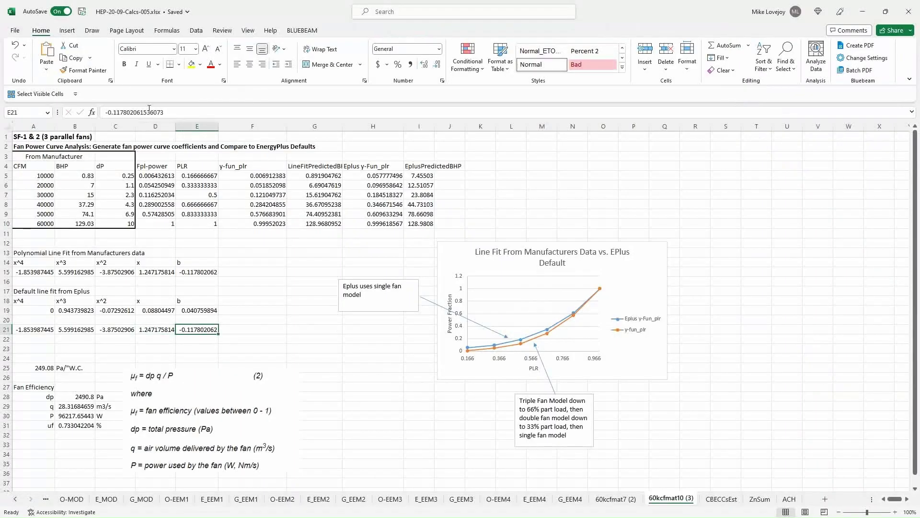
key(F2)
key(shift+Home)
key(ctrl+c)
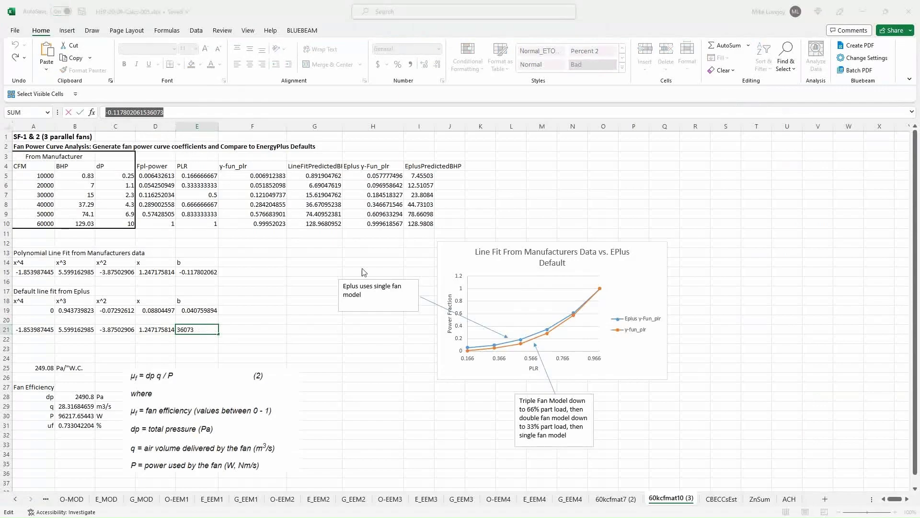
key(alt+Tab)
drag(786, 347, 716, 359)
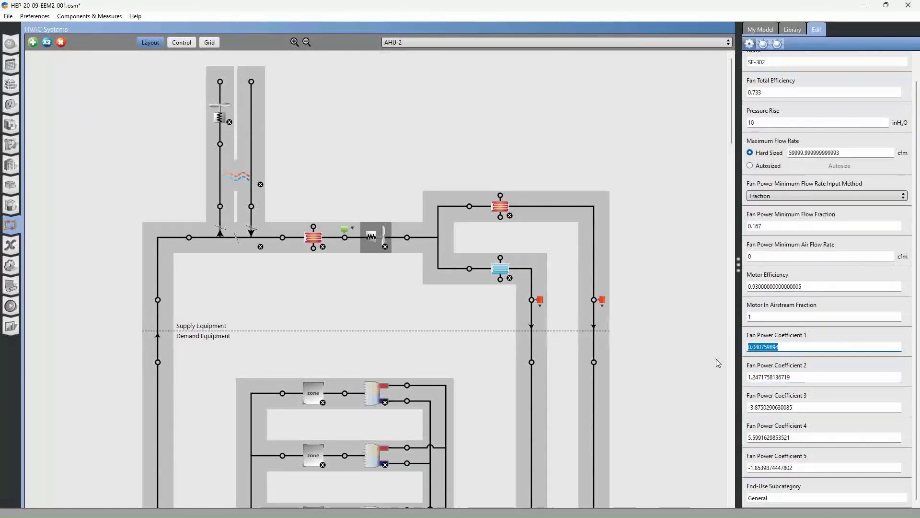
key(ctrl+v)
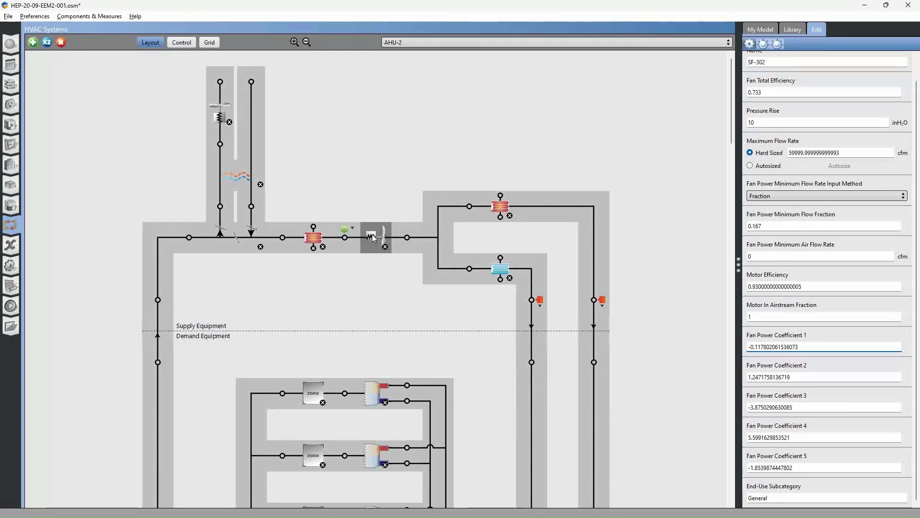
click(809, 348)
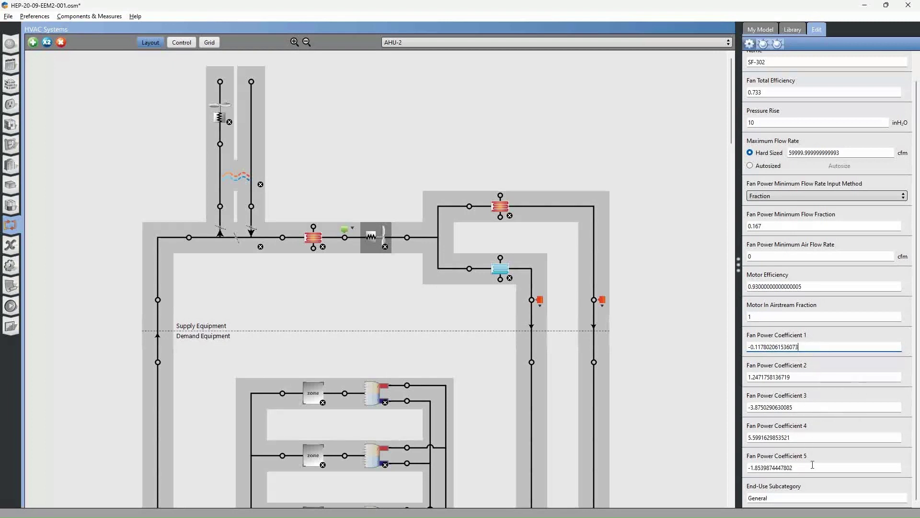